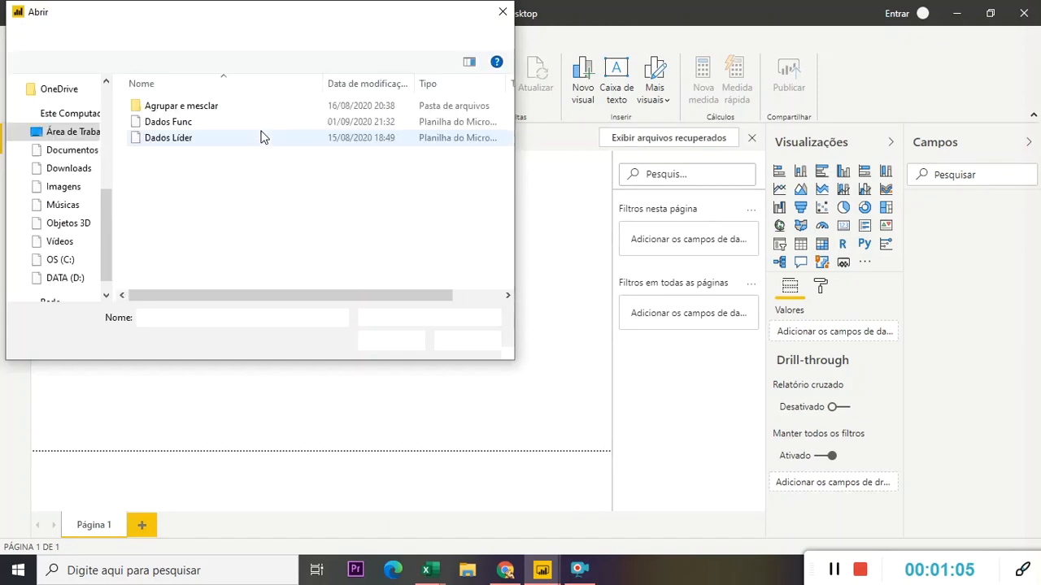
Step: Open the Dados Func workbook and choose all six of its sheets for import, from Dados Financeiros to Projetos
{"action": "left_click", "coordinate": [184, 126]}
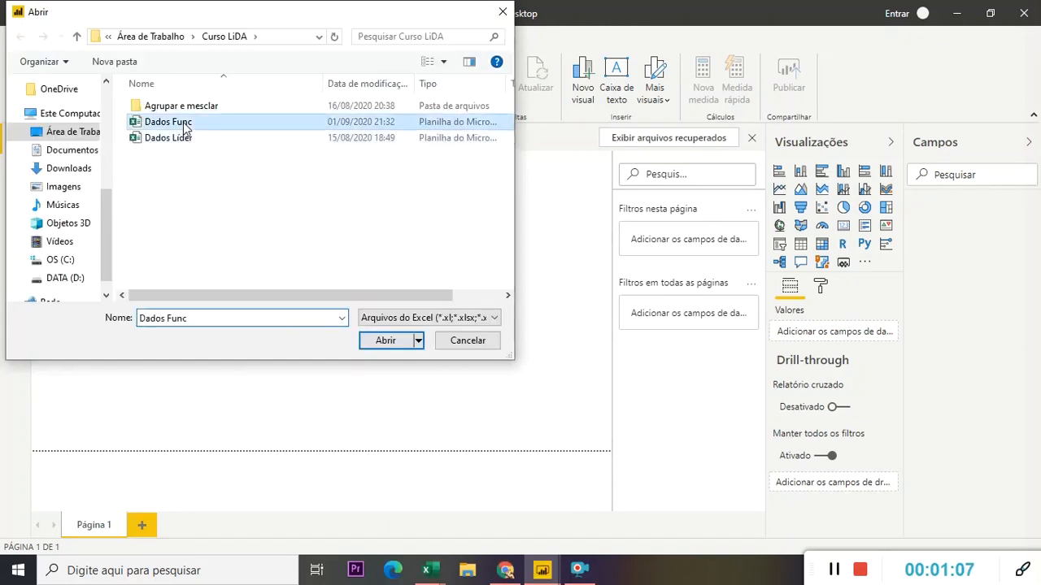
{"action": "left_click", "coordinate": [387, 342]}
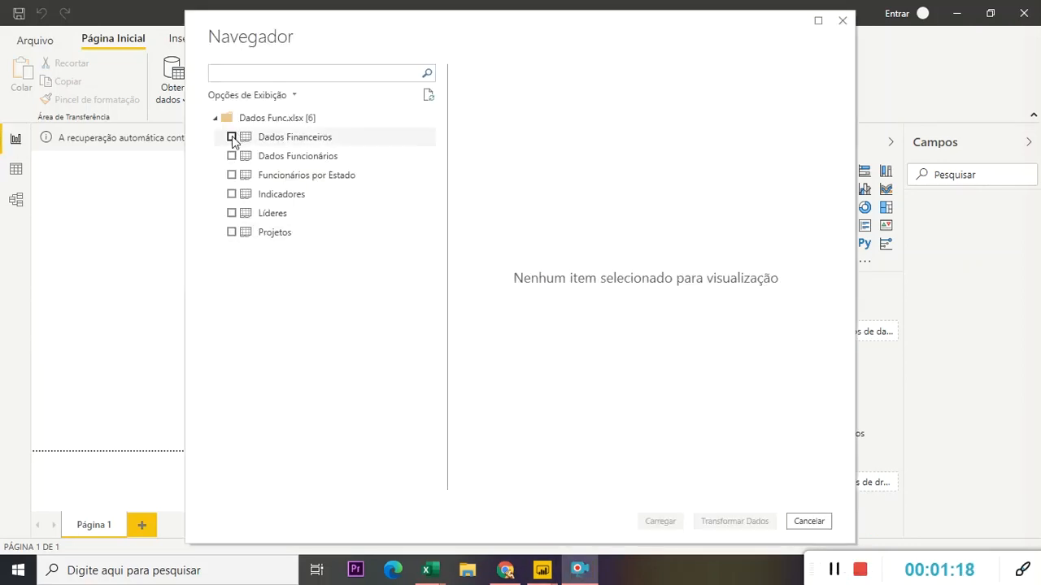
{"action": "left_click", "coordinate": [233, 138]}
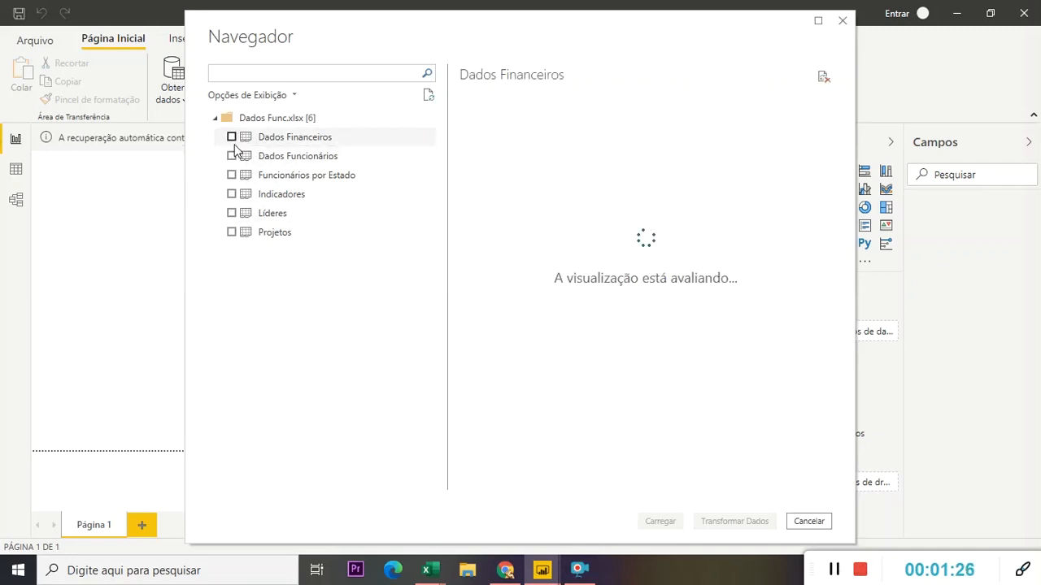
{"action": "left_click", "coordinate": [232, 234]}
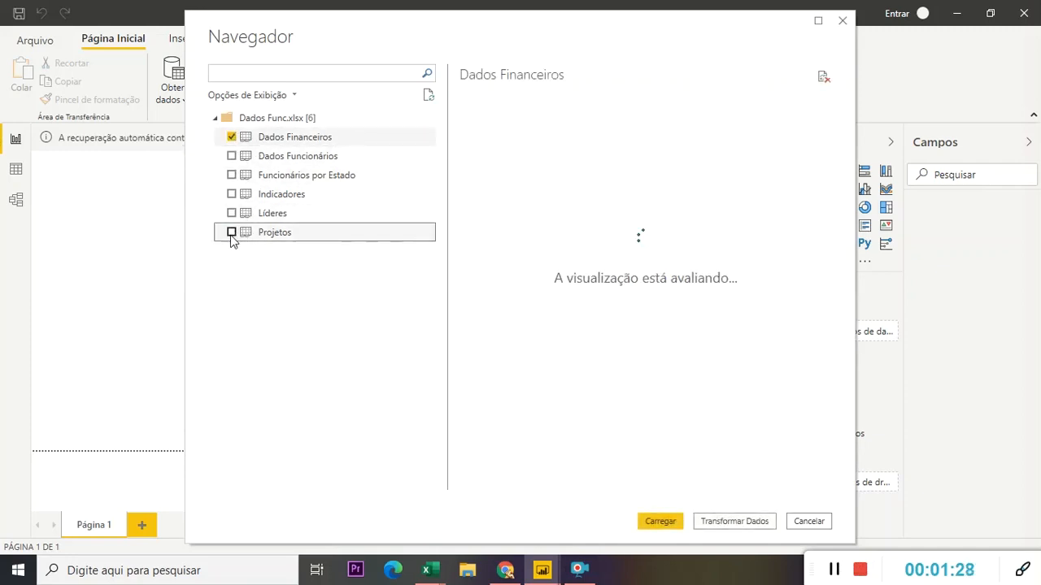
{"action": "left_click", "coordinate": [232, 139]}
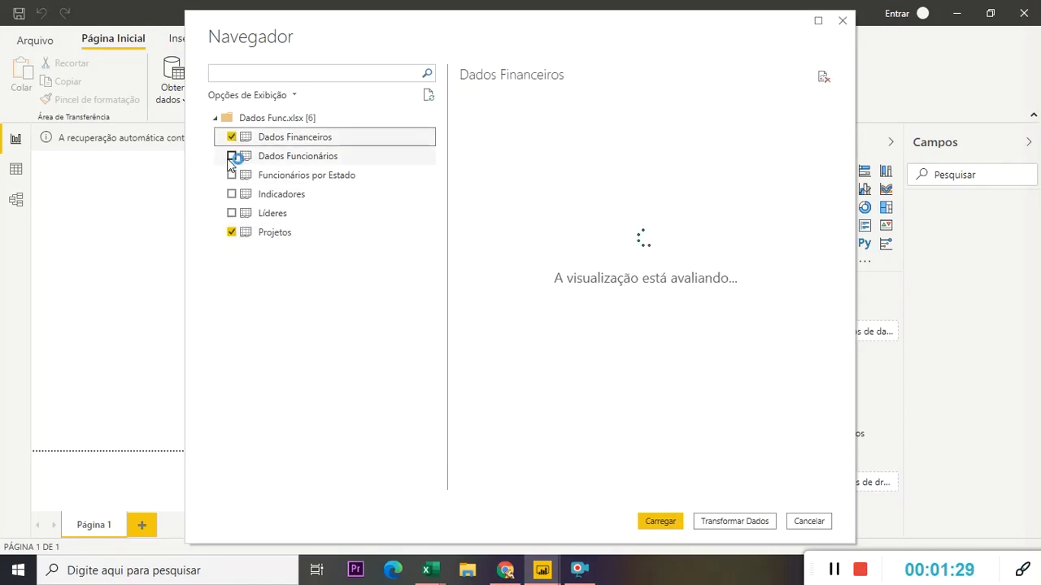
{"action": "left_click", "coordinate": [231, 156]}
{"action": "left_click", "coordinate": [232, 174]}
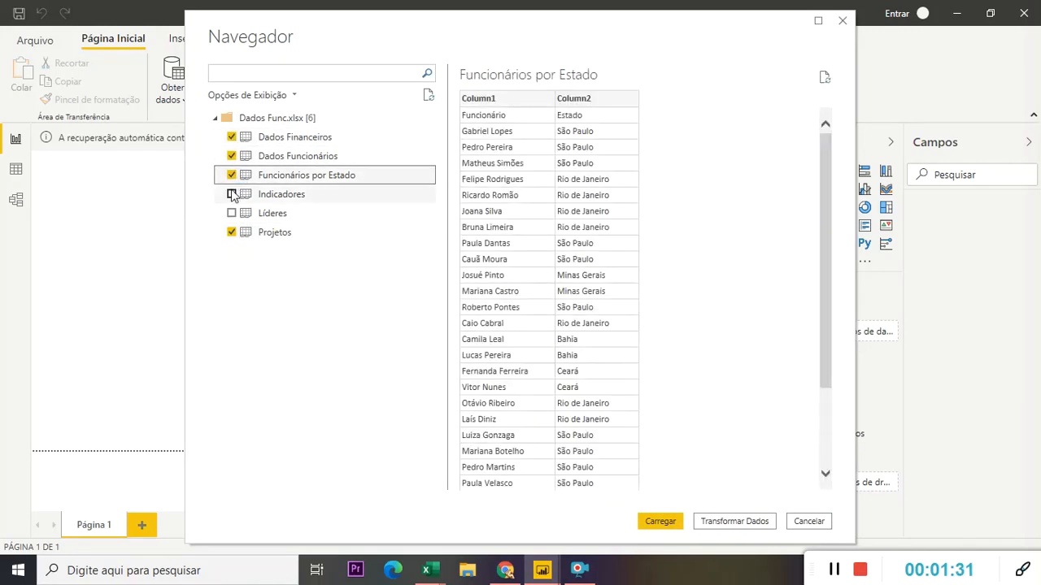
{"action": "left_click", "coordinate": [232, 194]}
{"action": "left_click", "coordinate": [232, 213]}
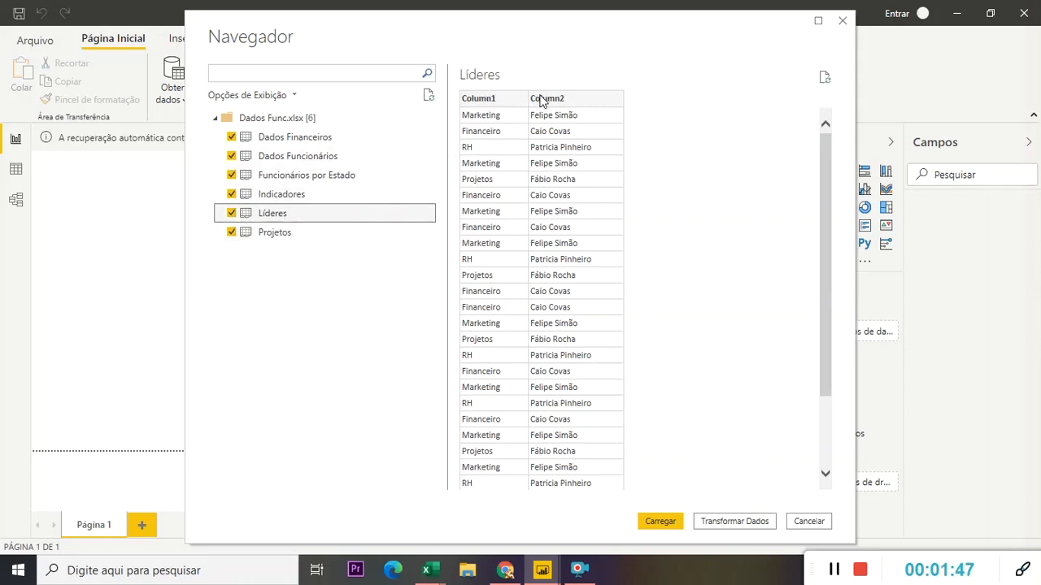
Step: Preview individual sheets of the workbook and open the chosen data in the query editor for transformation
{"action": "left_click", "coordinate": [309, 234]}
{"action": "key", "text": "Down"}
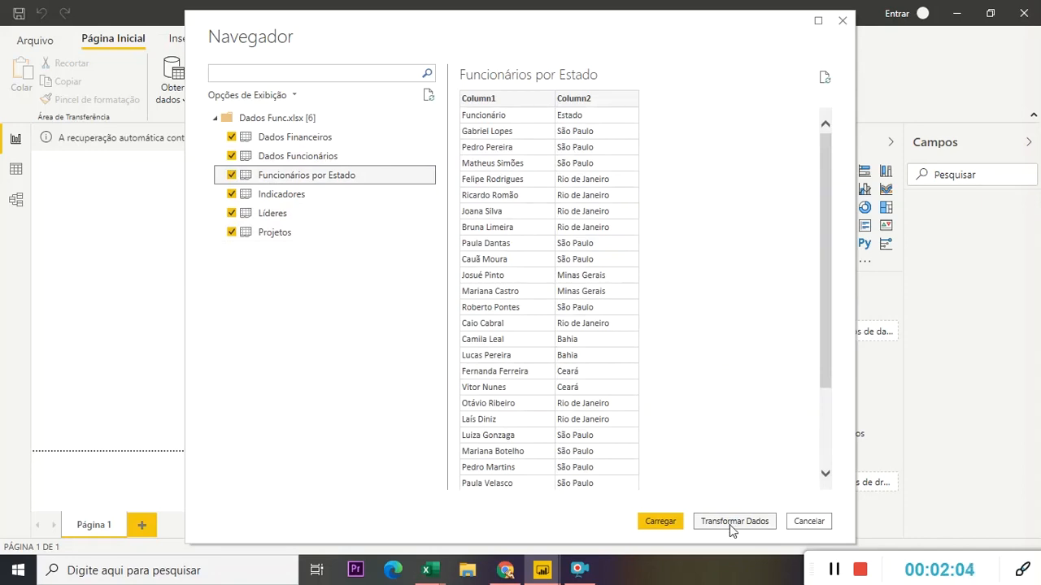
{"action": "left_click", "coordinate": [730, 522]}
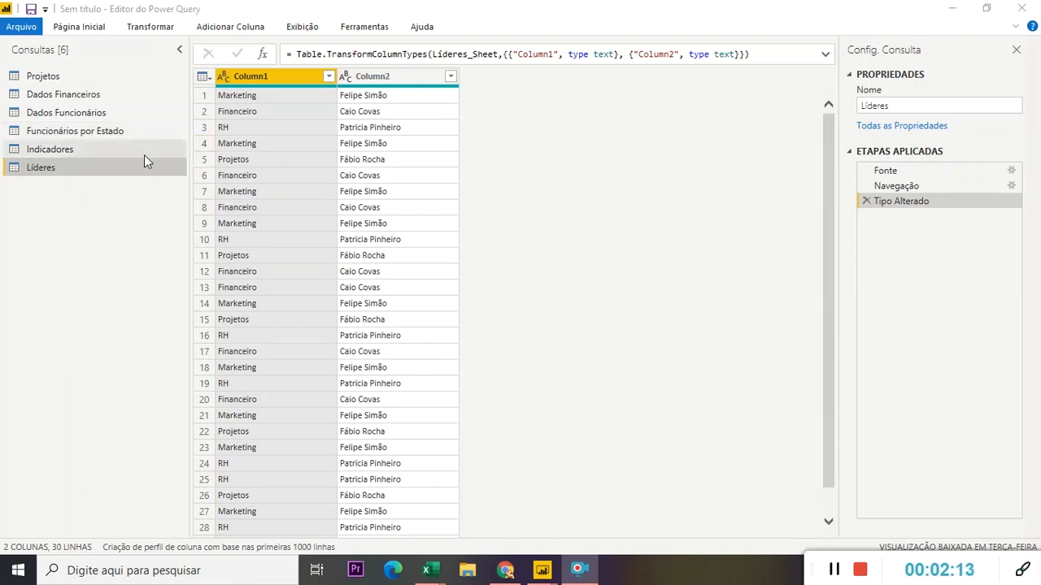
Step: Rename Column1 of the Líderes table to Área
{"action": "double_click", "coordinate": [254, 75]}
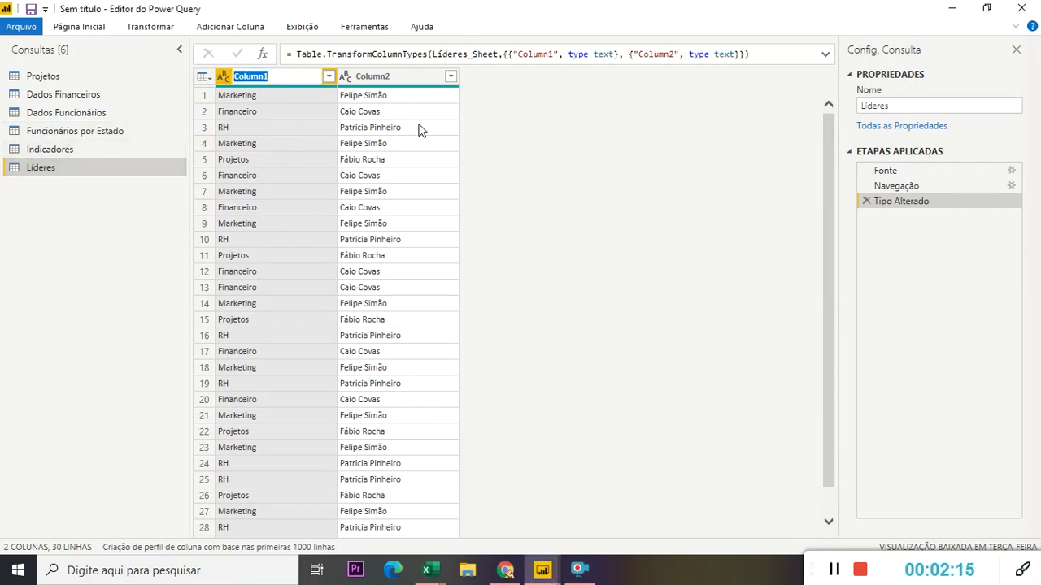
{"action": "type", "text": "Área"}
{"action": "key", "text": "Return"}
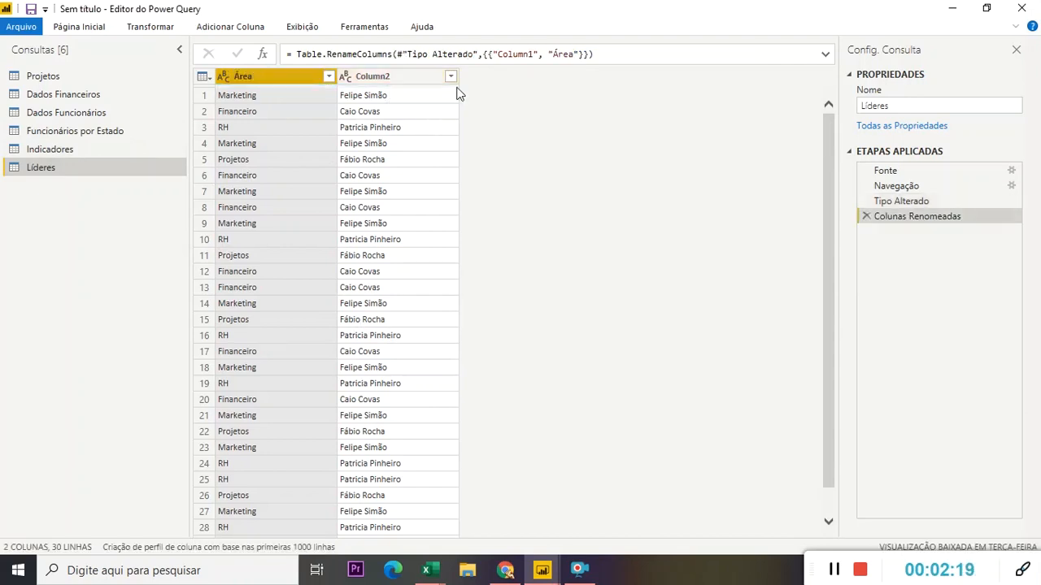
Step: Try to rename Column2 of the Líderes table to Funcionário
{"action": "left_click", "coordinate": [391, 81]}
{"action": "double_click", "coordinate": [391, 77]}
{"action": "type", "text": "F"}
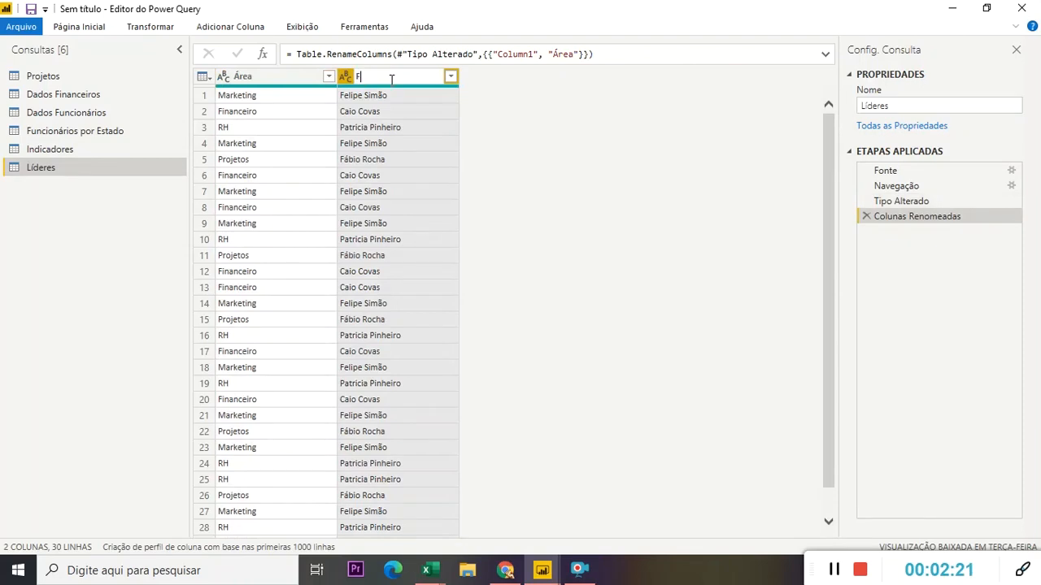
{"action": "type", "text": "uncion´rio"}
{"action": "key", "text": "BackSpace"}
{"action": "key", "text": "BackSpace"}
{"action": "key", "text": "BackSpace"}
{"action": "key", "text": "Return"}
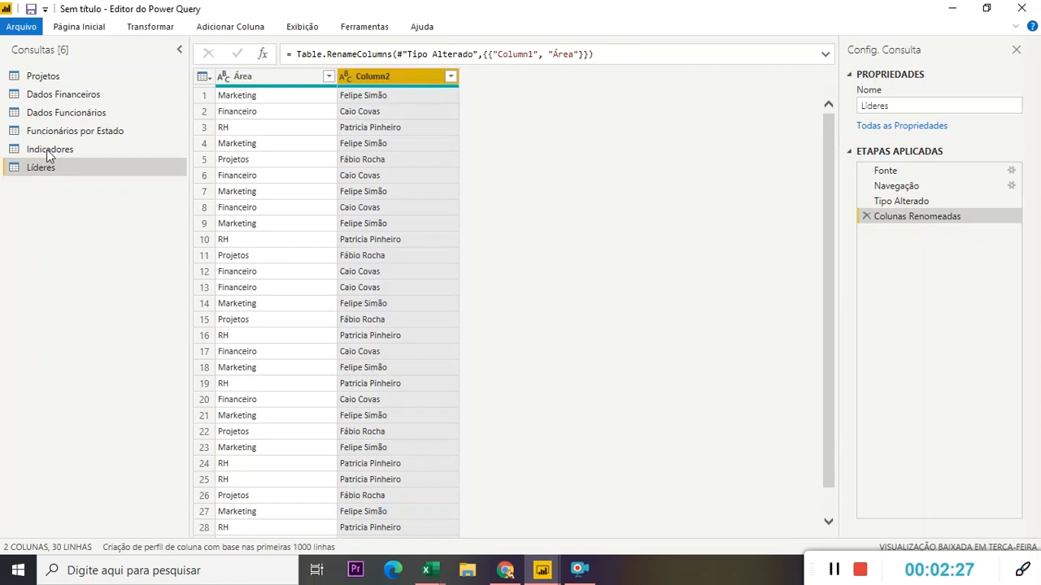
Step: Remove the empty columns Column4 through Column12 from the Indicadores table
{"action": "left_click", "coordinate": [56, 152]}
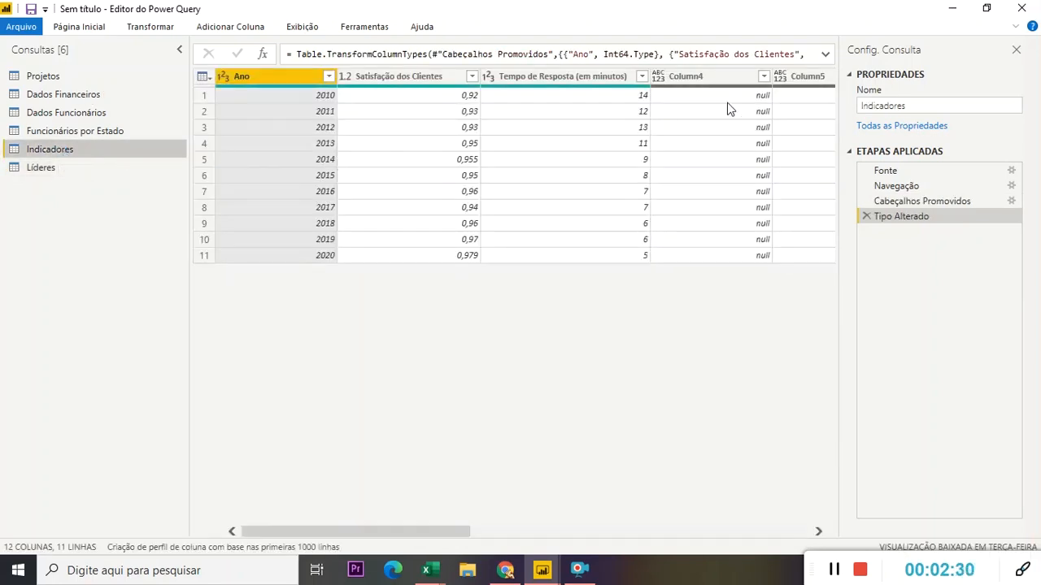
{"action": "left_click", "coordinate": [741, 77]}
{"action": "left_click_drag", "start_coordinate": [455, 537], "coordinate": [792, 529]}
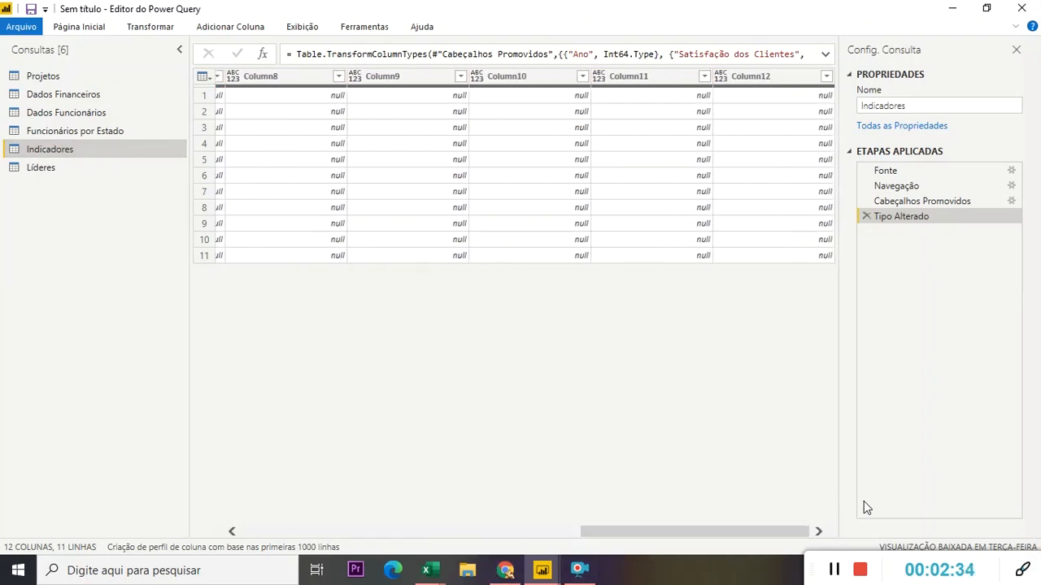
{"action": "left_click", "coordinate": [785, 79], "text": "shift"}
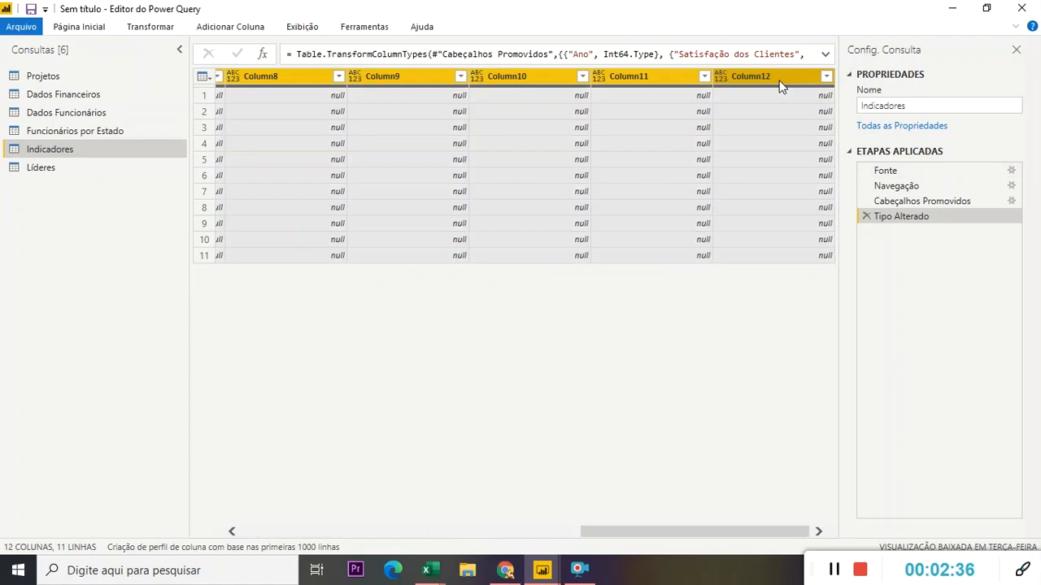
{"action": "right_click", "coordinate": [778, 85]}
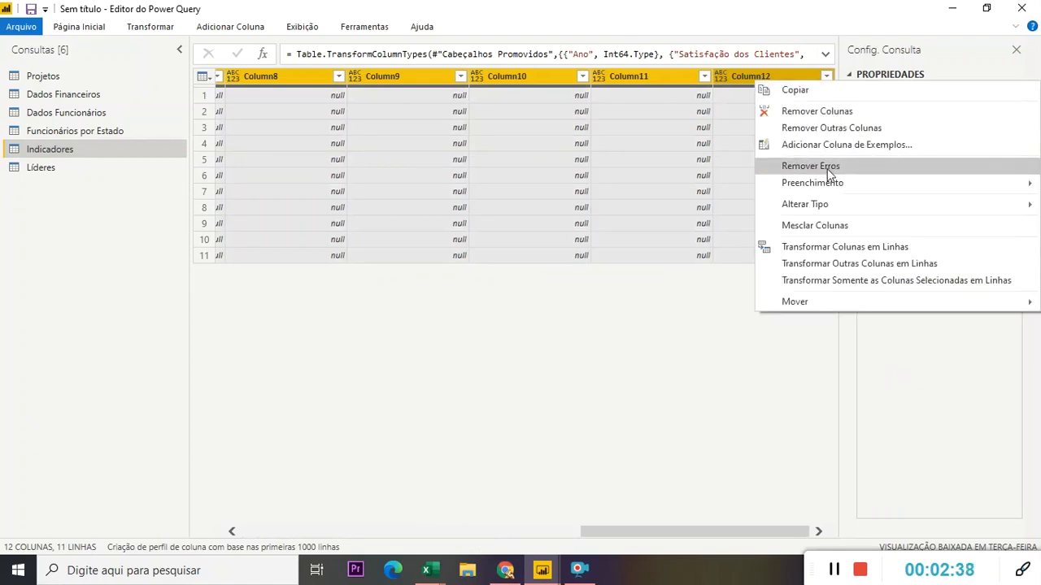
{"action": "left_click", "coordinate": [820, 112]}
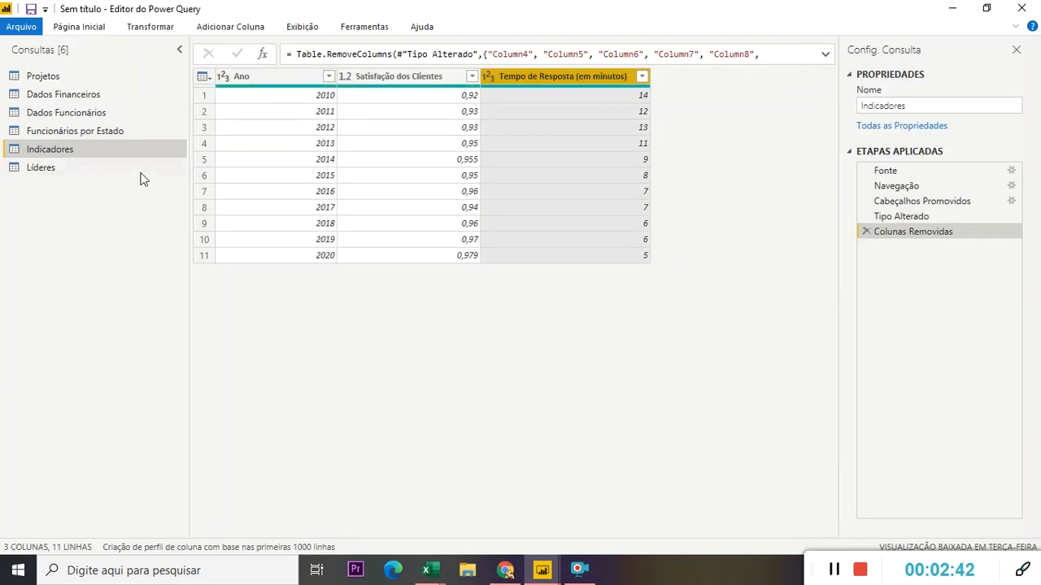
Step: Use the first row of the Funcionários por Estado table as headers, and check the columns of the Dados Funcionários table
{"action": "left_click", "coordinate": [57, 133]}
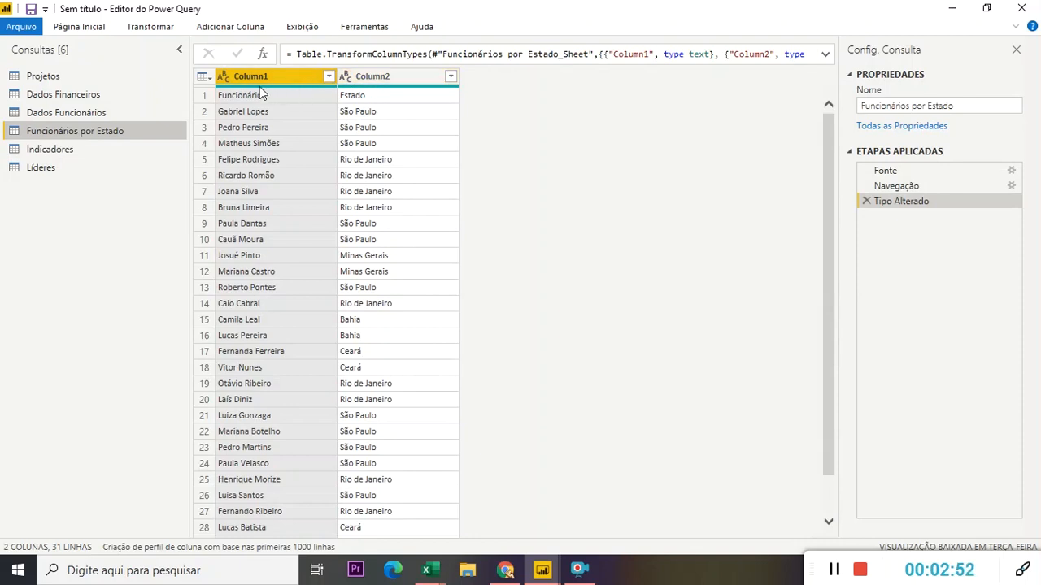
{"action": "left_click", "coordinate": [204, 79]}
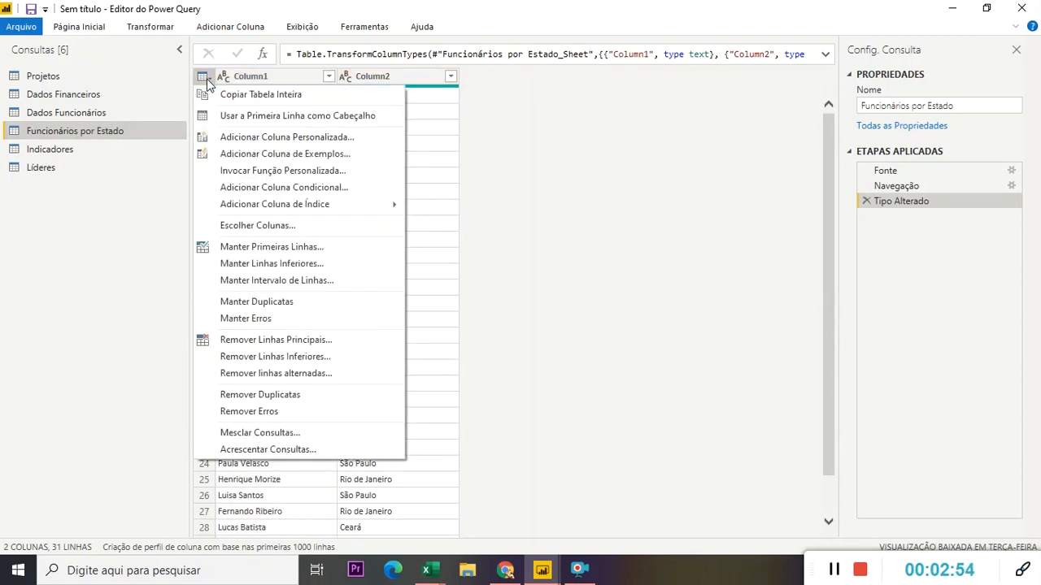
{"action": "left_click", "coordinate": [286, 117]}
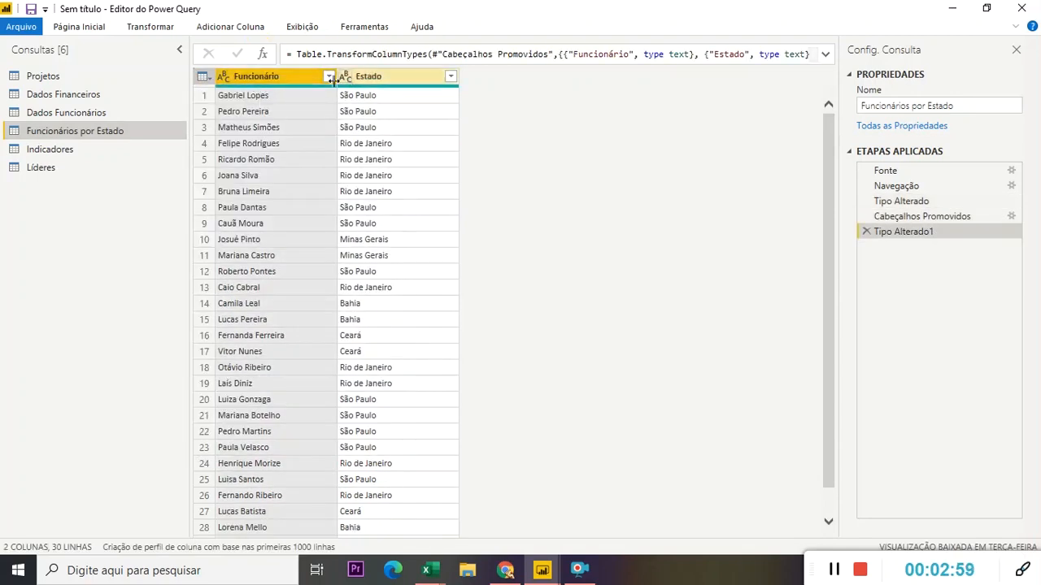
{"action": "left_click", "coordinate": [53, 113]}
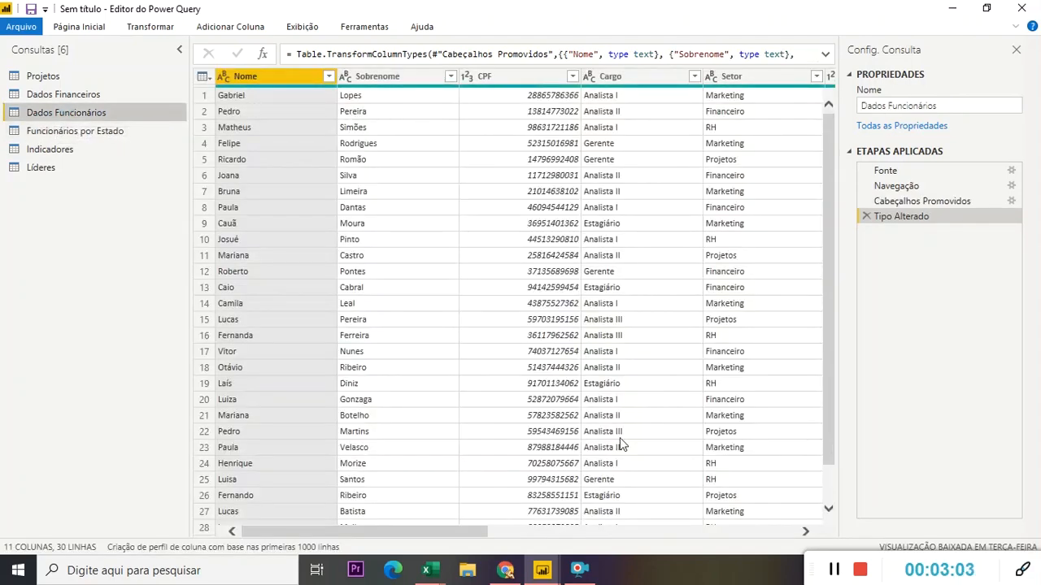
{"action": "left_click_drag", "start_coordinate": [477, 532], "coordinate": [800, 534]}
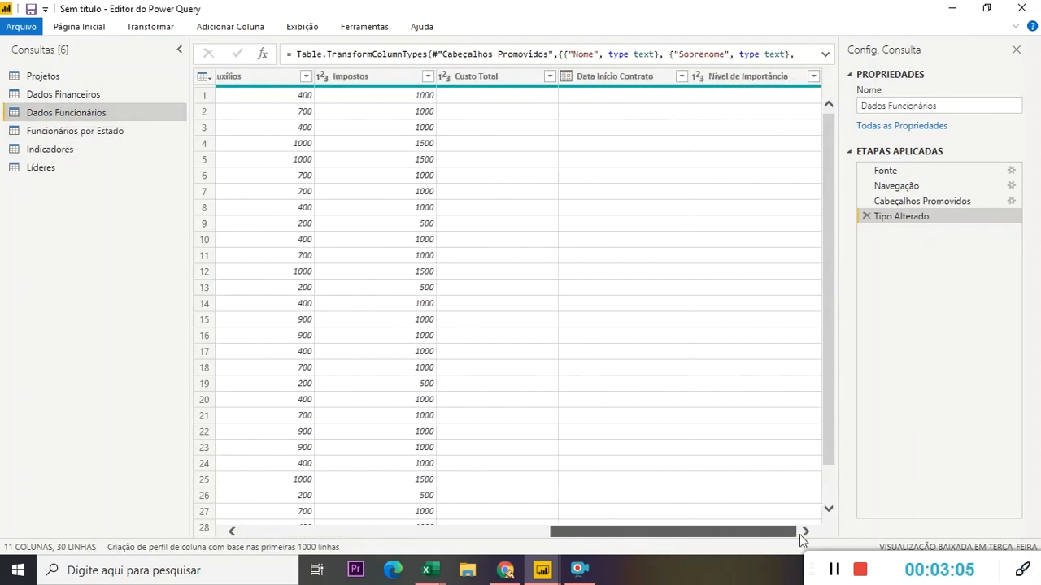
Step: Remove the empty columns Column7 through Column11 from the Dados Financeiros table
{"action": "left_click", "coordinate": [89, 94]}
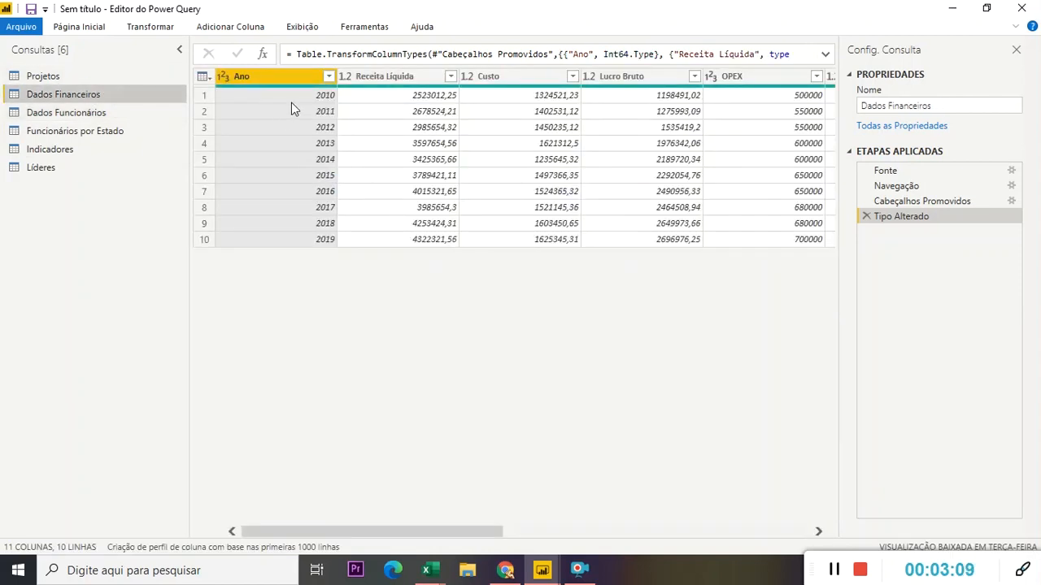
{"action": "left_click_drag", "start_coordinate": [457, 532], "coordinate": [663, 534]}
{"action": "left_click", "coordinate": [532, 75]}
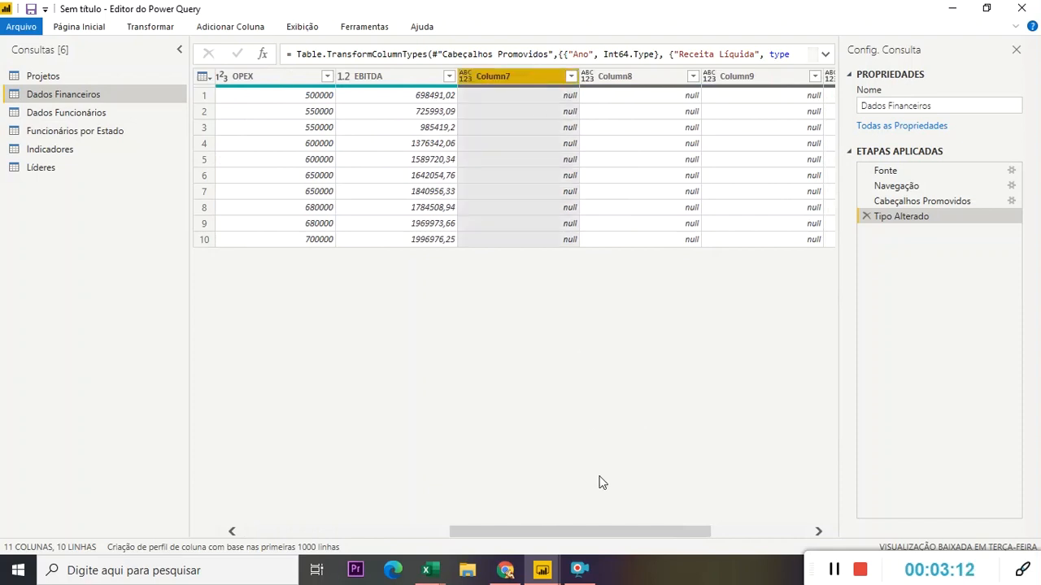
{"action": "left_click_drag", "start_coordinate": [574, 539], "coordinate": [766, 515]}
{"action": "left_click", "coordinate": [789, 77]}
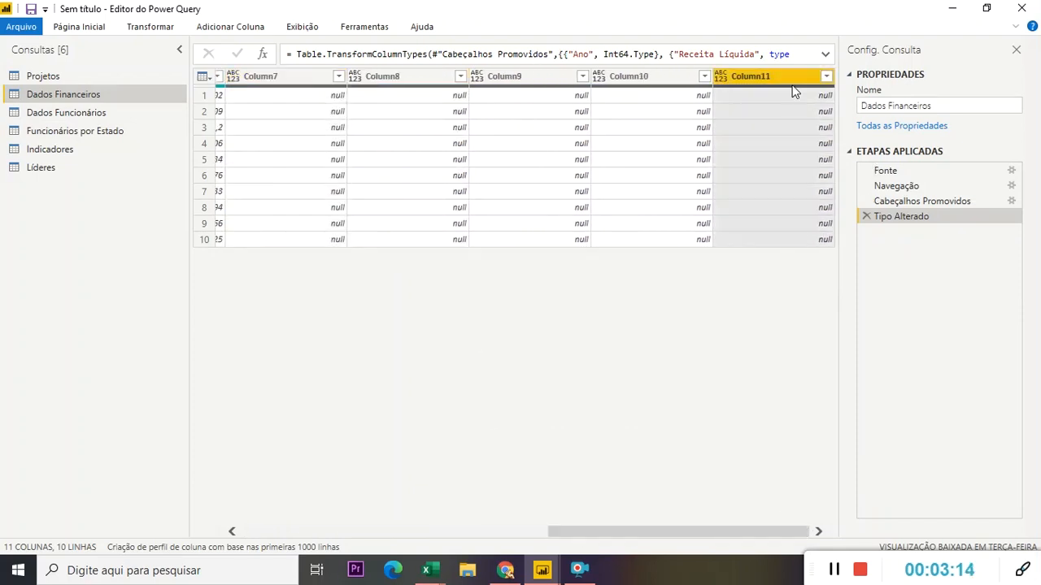
{"action": "left_click", "coordinate": [265, 75]}
{"action": "left_click", "coordinate": [799, 81], "text": "shift"}
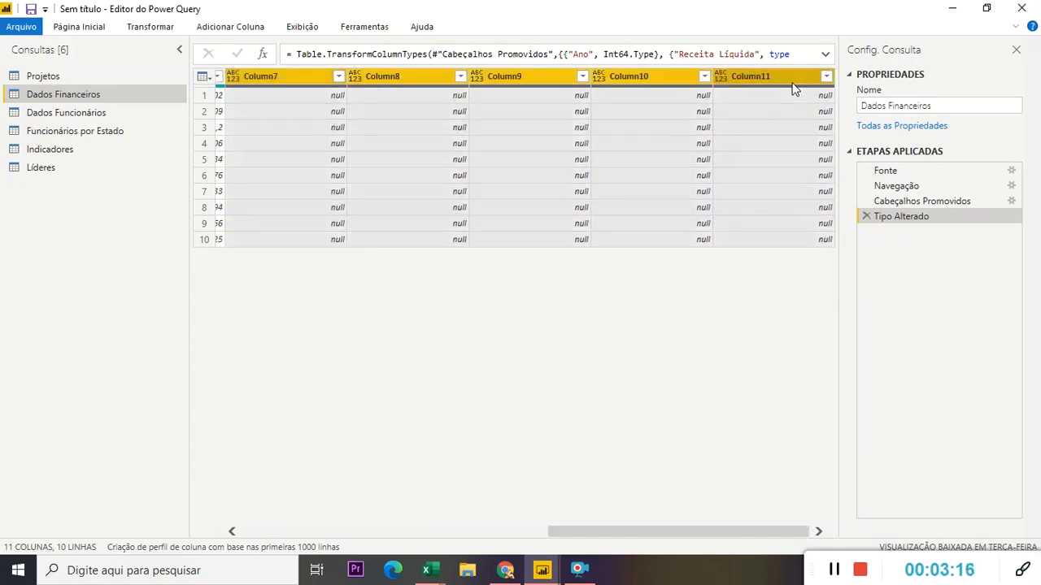
{"action": "right_click", "coordinate": [793, 86]}
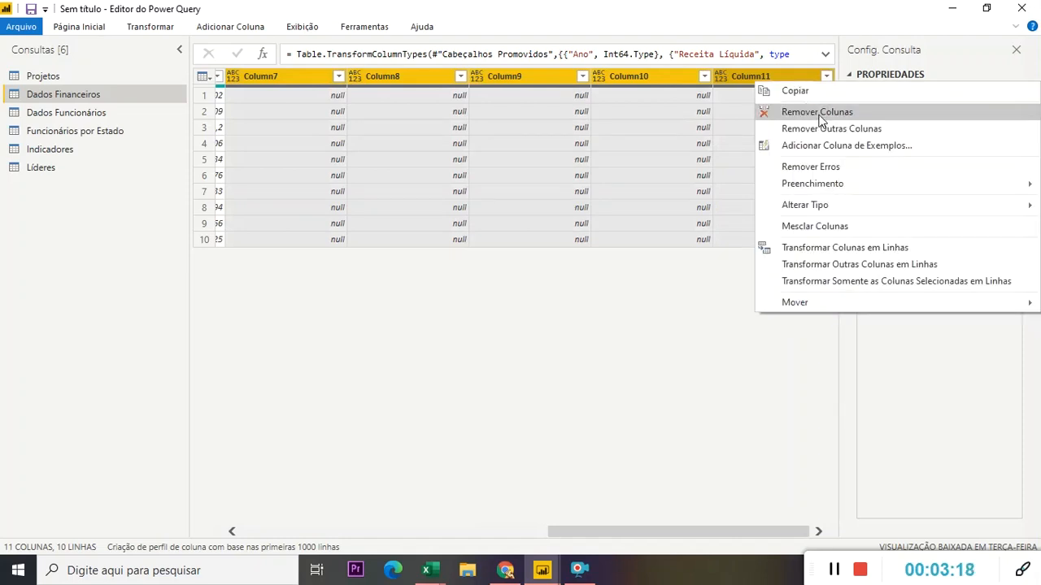
{"action": "left_click", "coordinate": [817, 112]}
Step: Remove the empty columns Column3 through Column12 from the Projetos table, and close the query editor applying all changes
{"action": "left_click", "coordinate": [73, 76]}
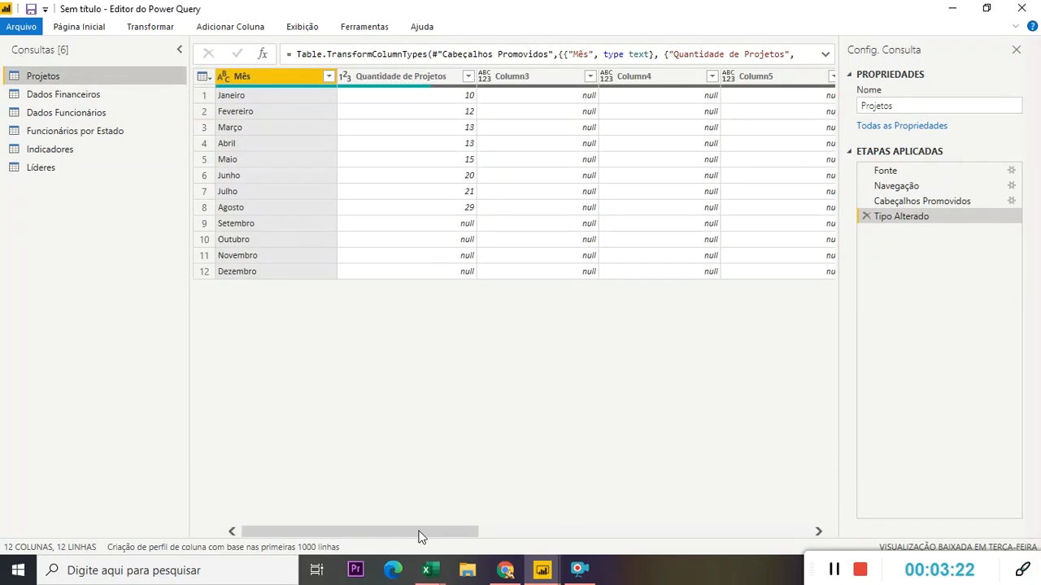
{"action": "left_click_drag", "start_coordinate": [419, 531], "coordinate": [796, 522]}
{"action": "left_click", "coordinate": [302, 76]}
{"action": "left_click", "coordinate": [788, 78], "text": "shift"}
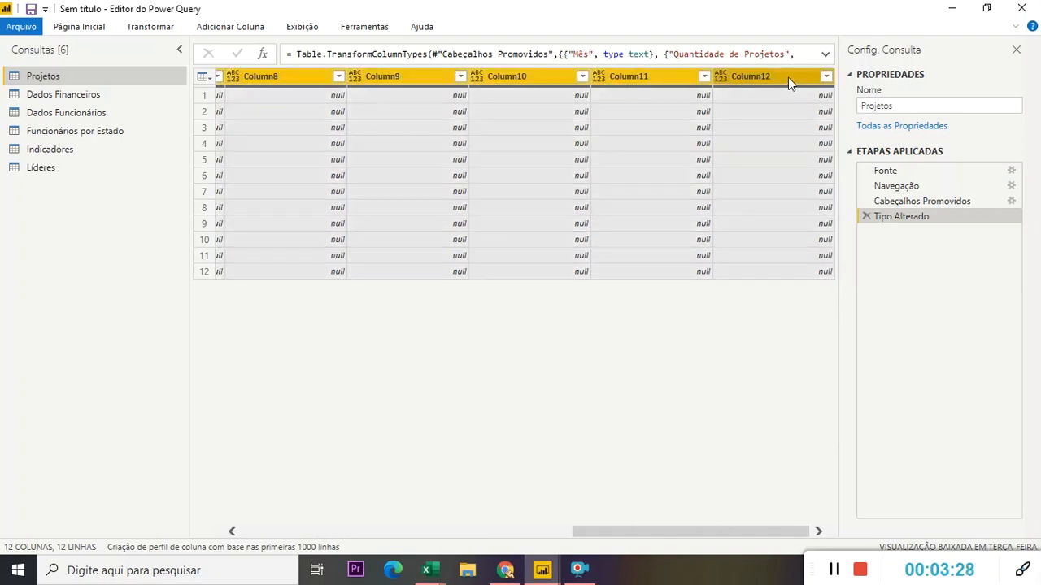
{"action": "right_click", "coordinate": [787, 77]}
{"action": "left_click", "coordinate": [811, 108]}
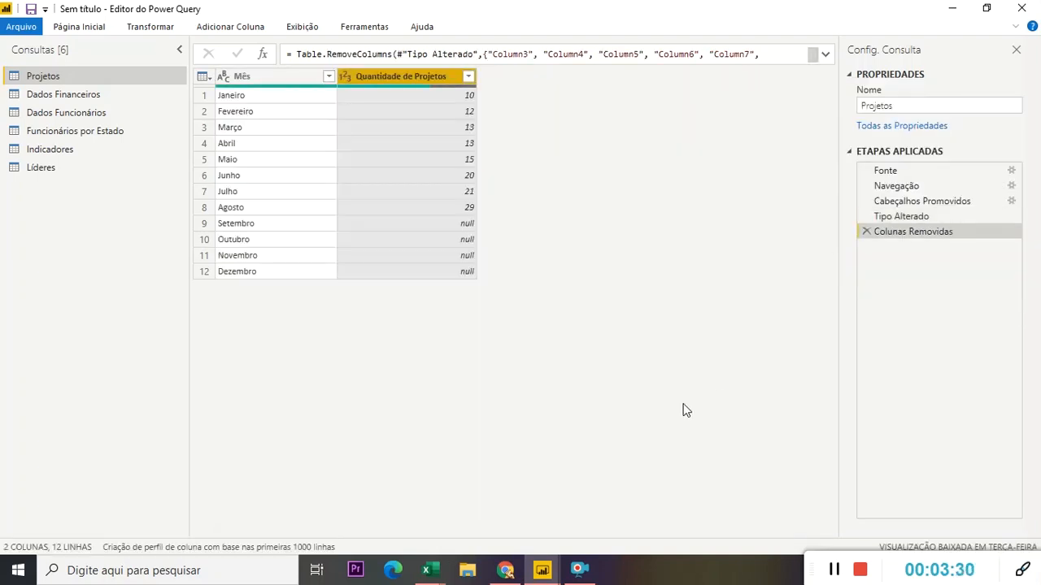
{"action": "left_click", "coordinate": [78, 27]}
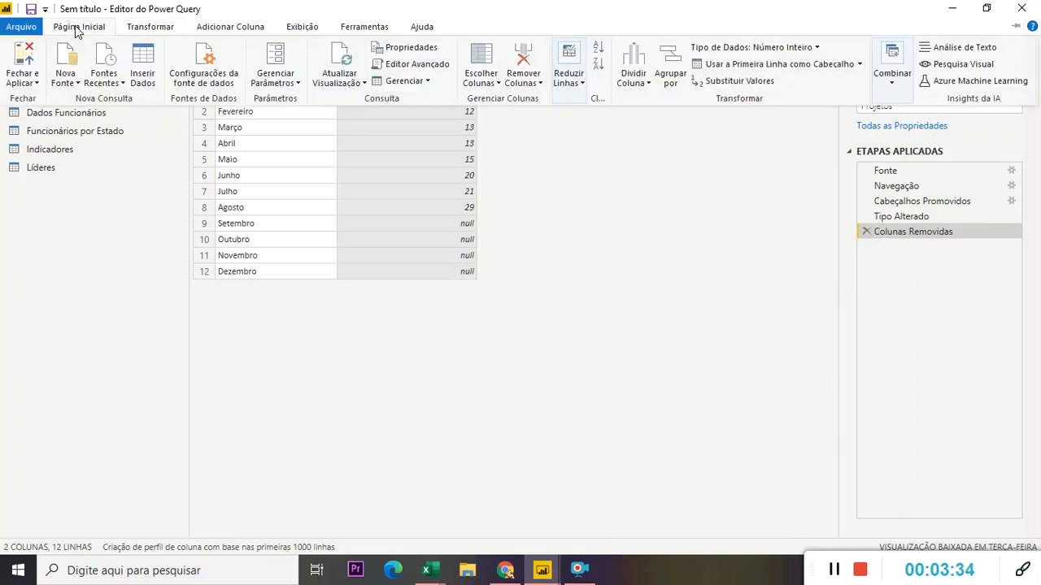
{"action": "left_click", "coordinate": [23, 65]}
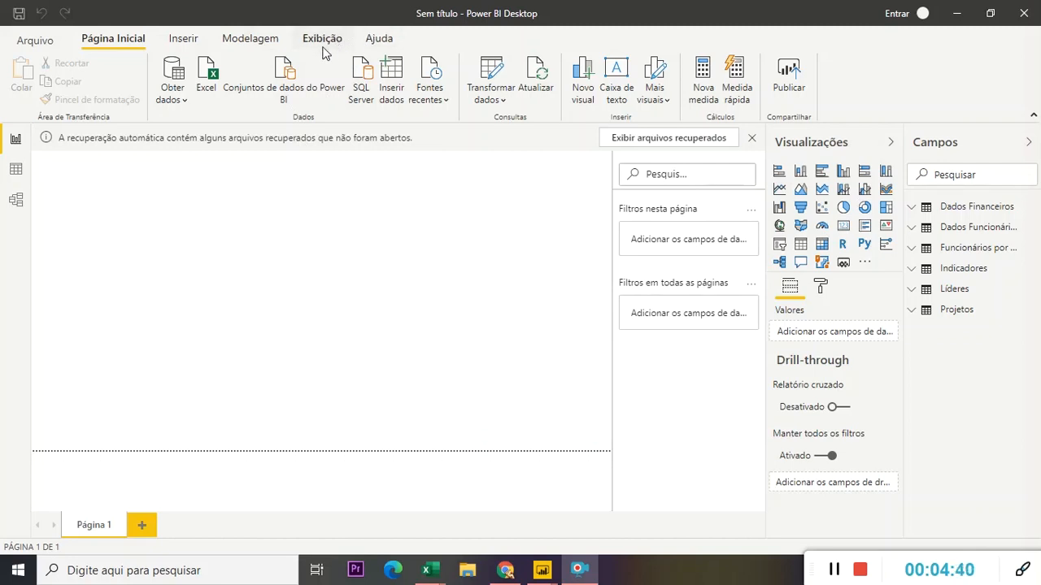
Step: Insert the company logo image, the "Black, White and Green Tree Southview" PNG from the Área de Trabalho folder, into the report page
{"action": "left_click", "coordinate": [195, 41]}
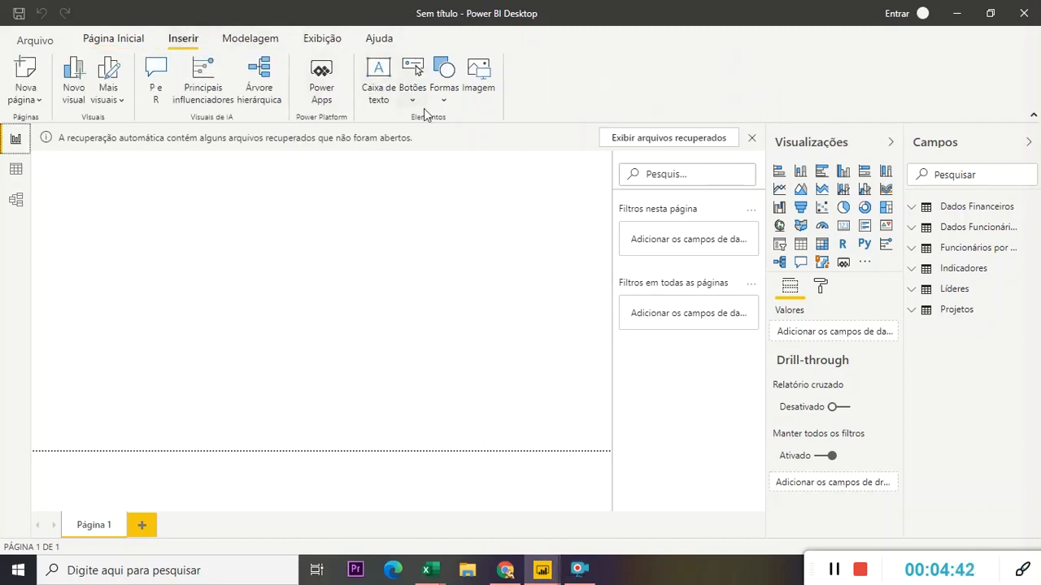
{"action": "left_click", "coordinate": [477, 81]}
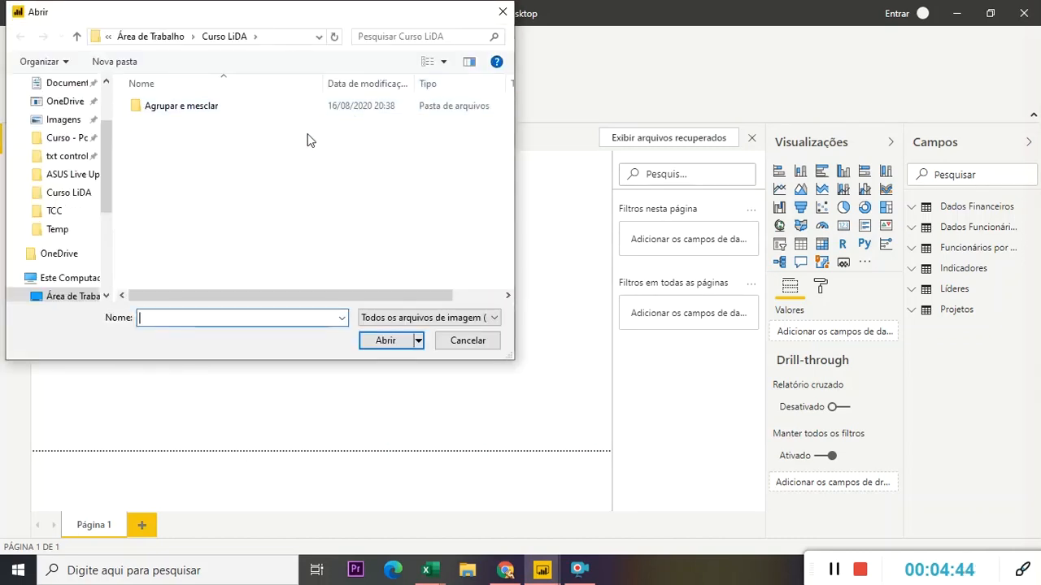
{"action": "scroll", "coordinate": [107, 143], "scroll_direction": "up", "scroll_amount": 3}
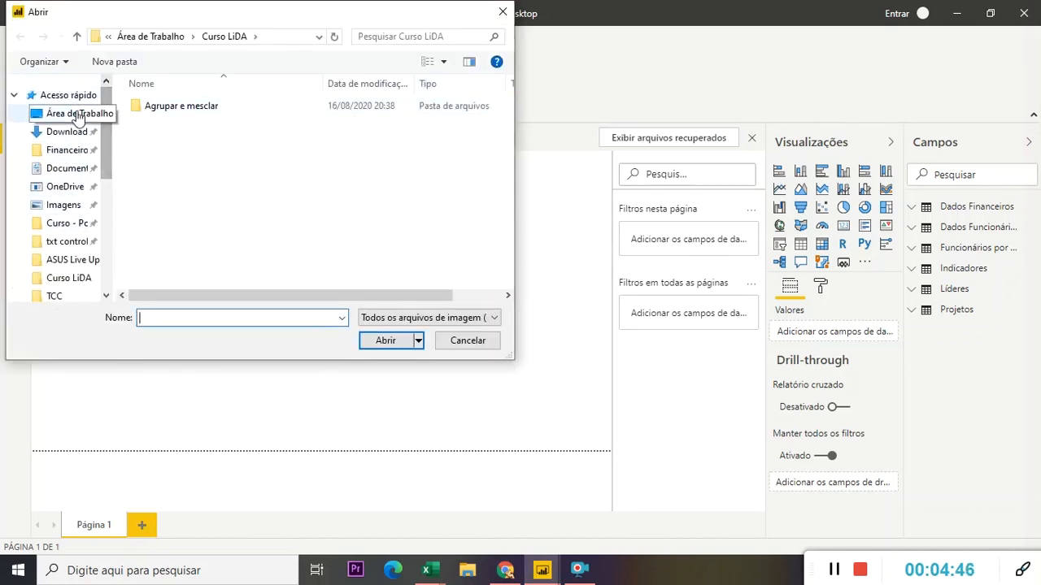
{"action": "left_click", "coordinate": [79, 116]}
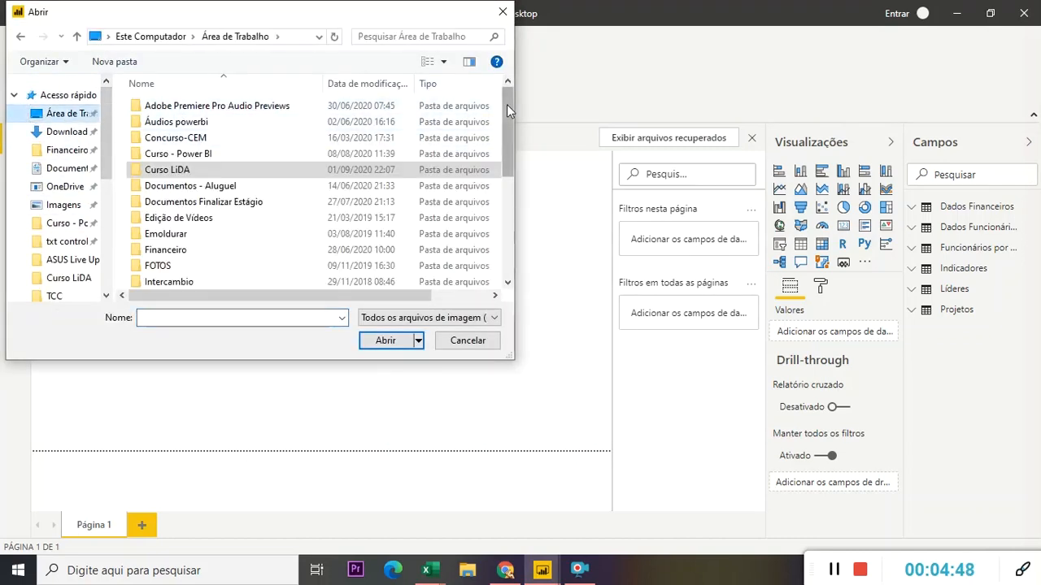
{"action": "left_click_drag", "start_coordinate": [507, 104], "coordinate": [499, 236]}
{"action": "left_click", "coordinate": [269, 248]}
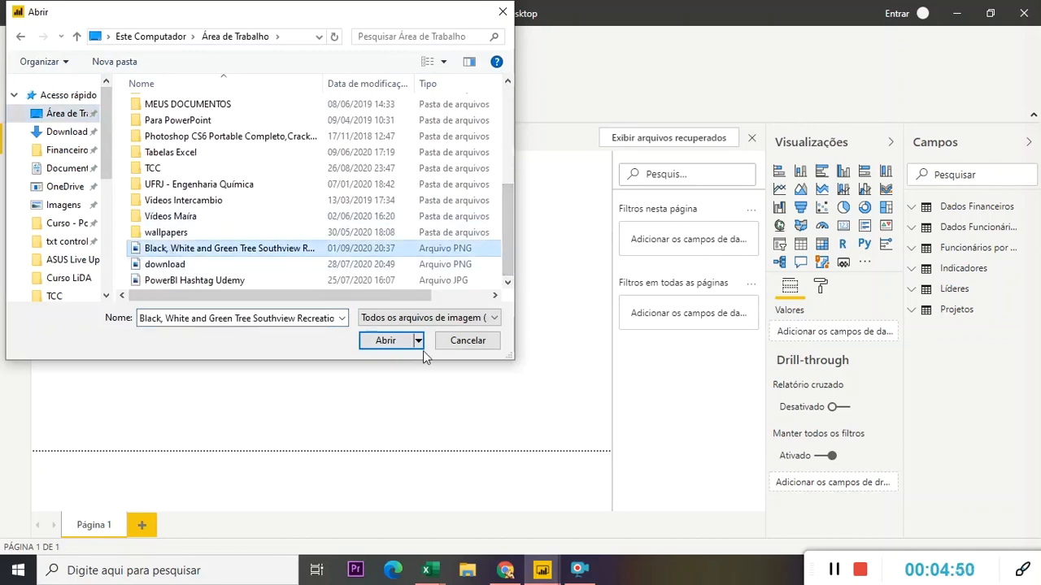
{"action": "left_click", "coordinate": [385, 341]}
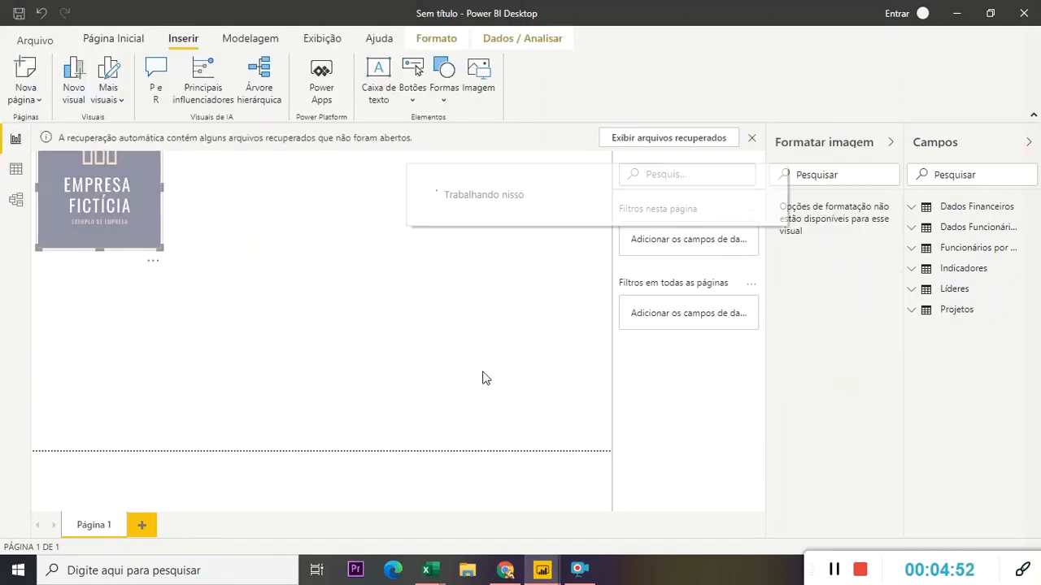
{"action": "left_click", "coordinate": [316, 257]}
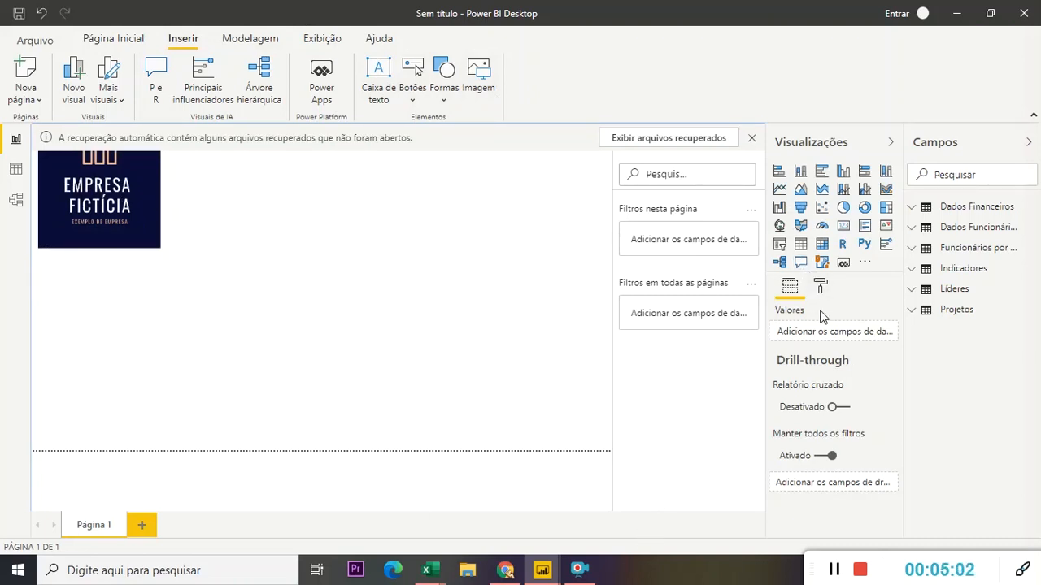
Step: Add a stacked area chart of EBITDA, Receita Líquida and Custo by Ano from Dados Financeiros, and widen it below the logo
{"action": "left_click", "coordinate": [914, 208]}
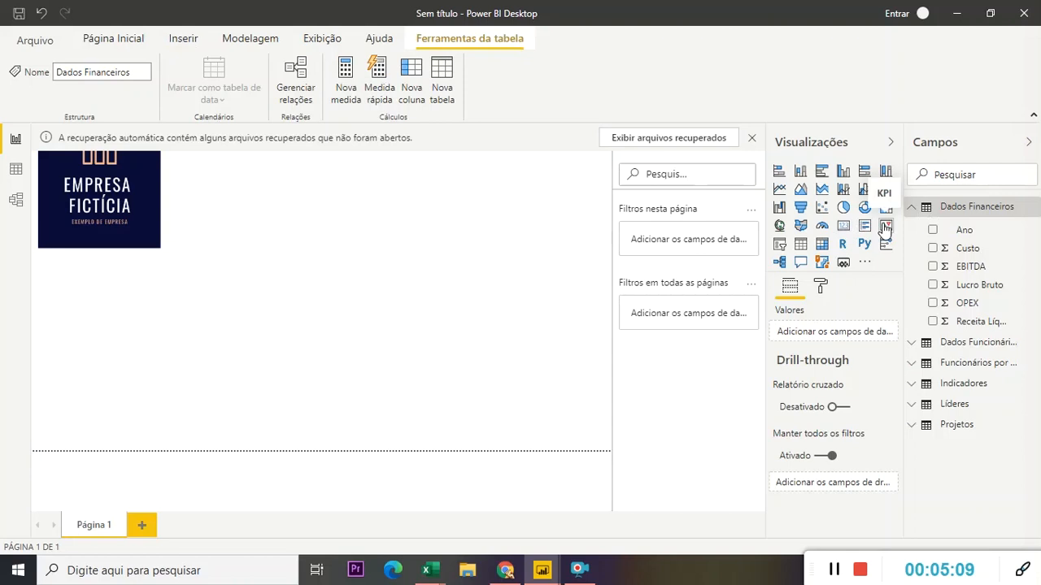
{"action": "left_click", "coordinate": [821, 191]}
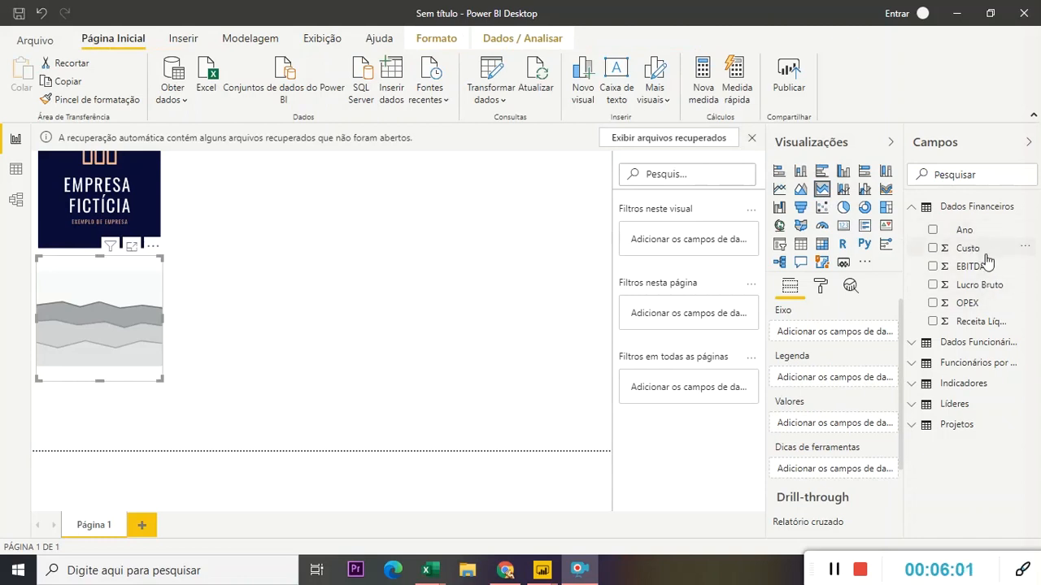
{"action": "left_click_drag", "start_coordinate": [968, 232], "coordinate": [825, 340]}
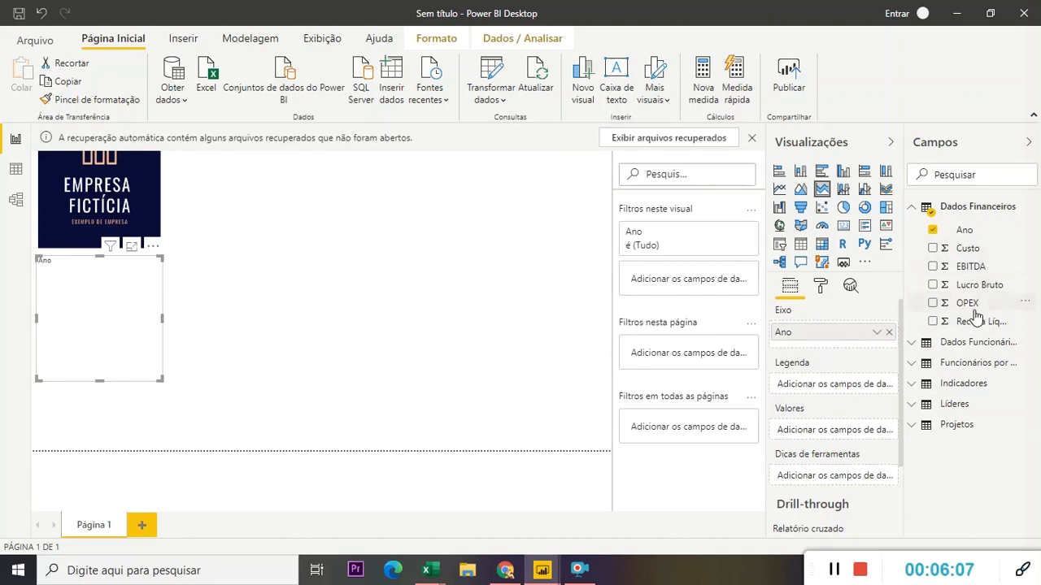
{"action": "left_click_drag", "start_coordinate": [974, 324], "coordinate": [827, 433]}
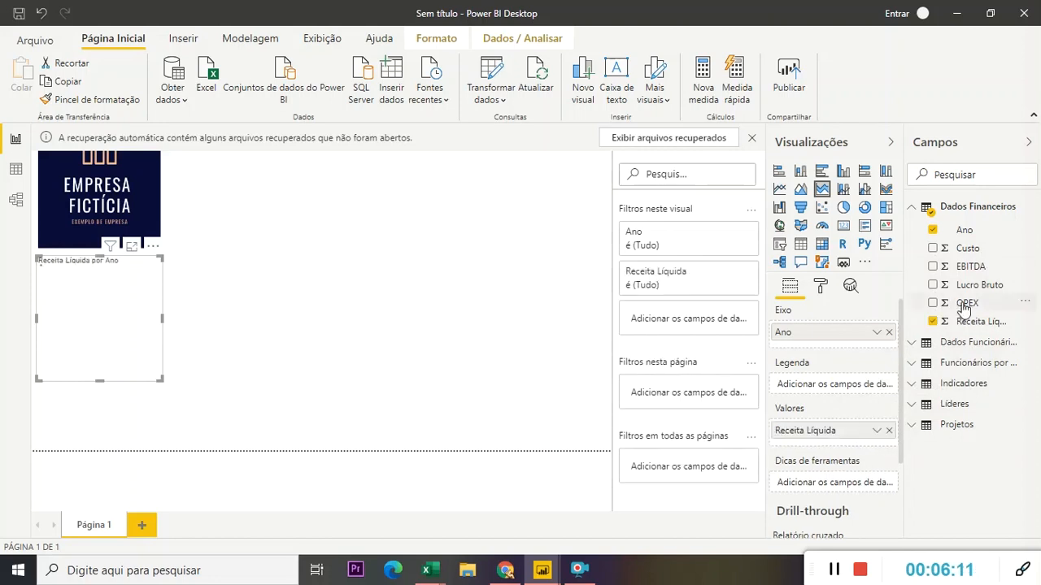
{"action": "left_click_drag", "start_coordinate": [975, 255], "coordinate": [823, 440]}
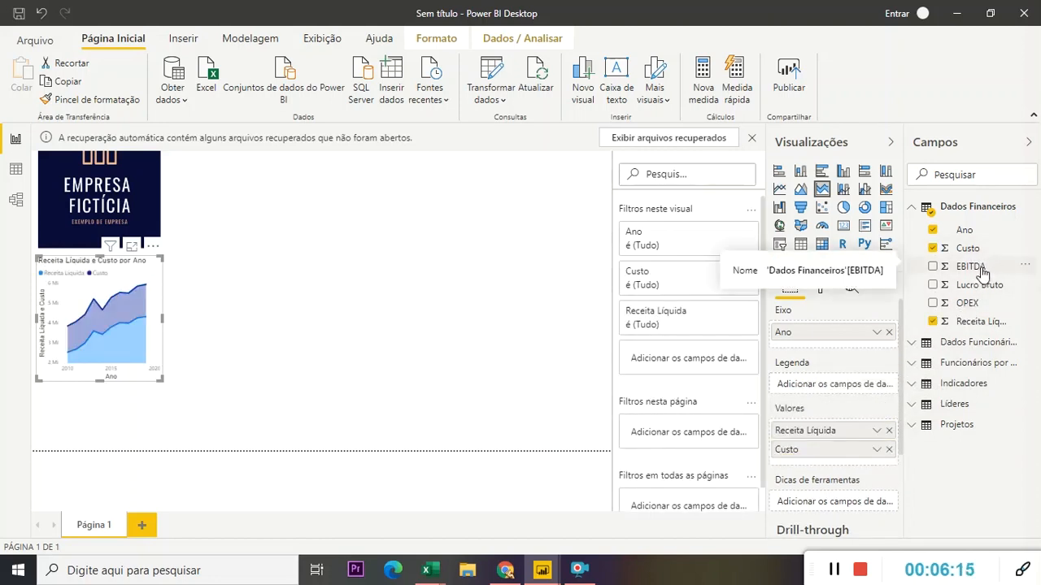
{"action": "left_click_drag", "start_coordinate": [986, 270], "coordinate": [846, 440]}
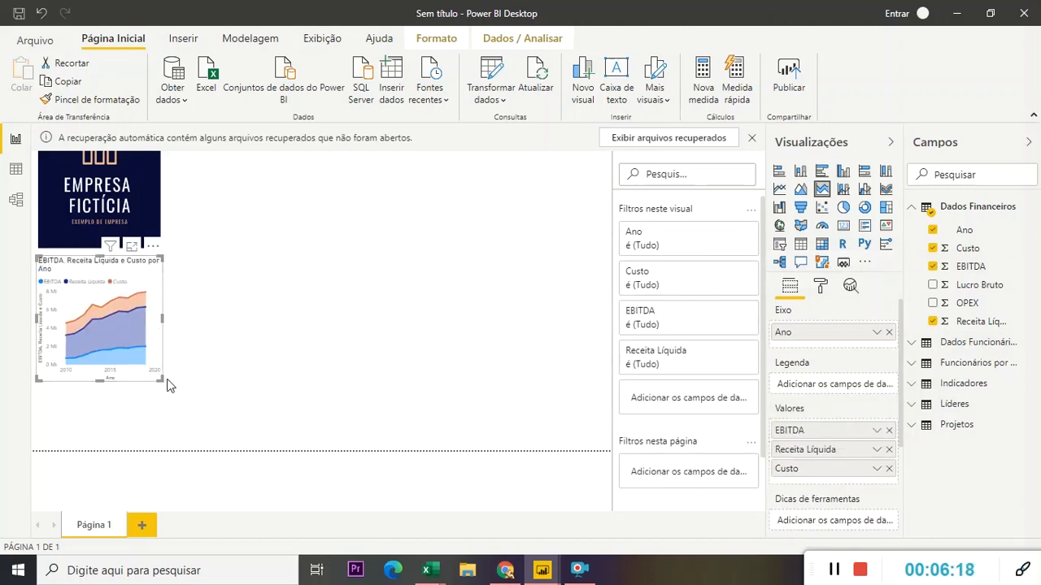
{"action": "left_click_drag", "start_coordinate": [168, 380], "coordinate": [230, 388]}
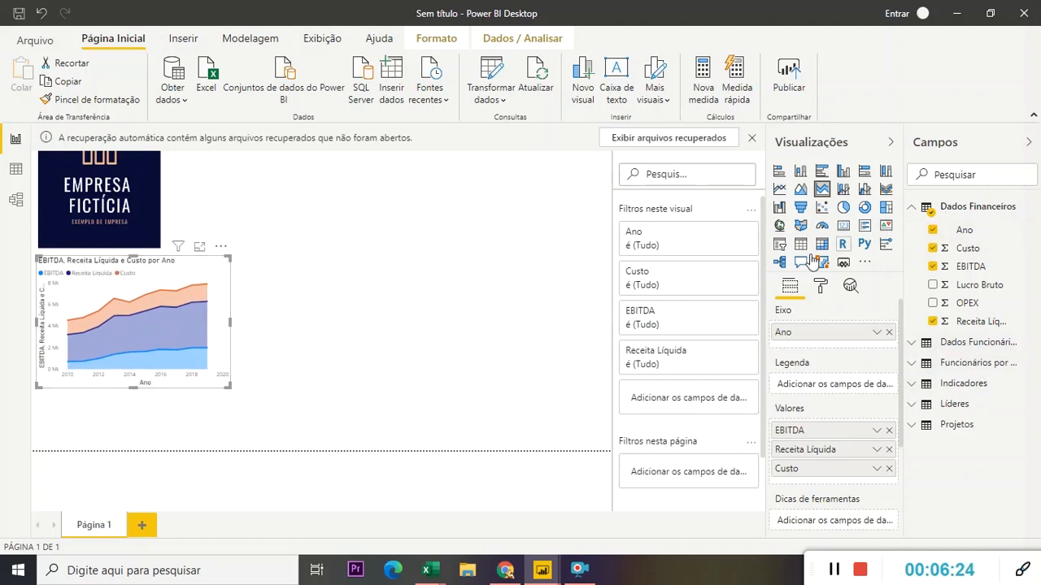
Step: Add a separate donut chart of Custo Total by Cargo from Dados Funcionários, and place it beside the area chart
{"action": "left_click", "coordinate": [862, 210]}
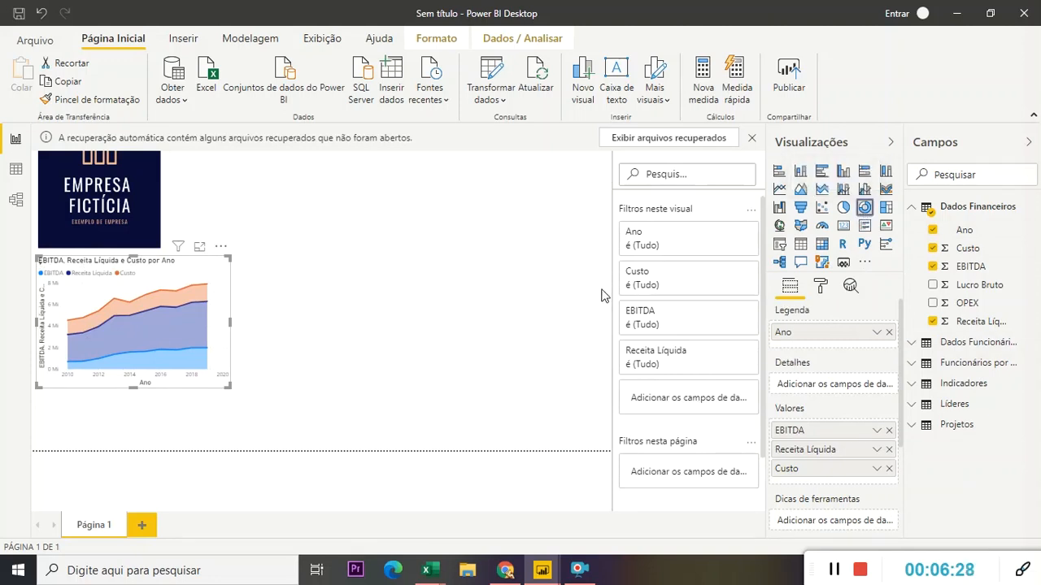
{"action": "key", "text": "ctrl+z"}
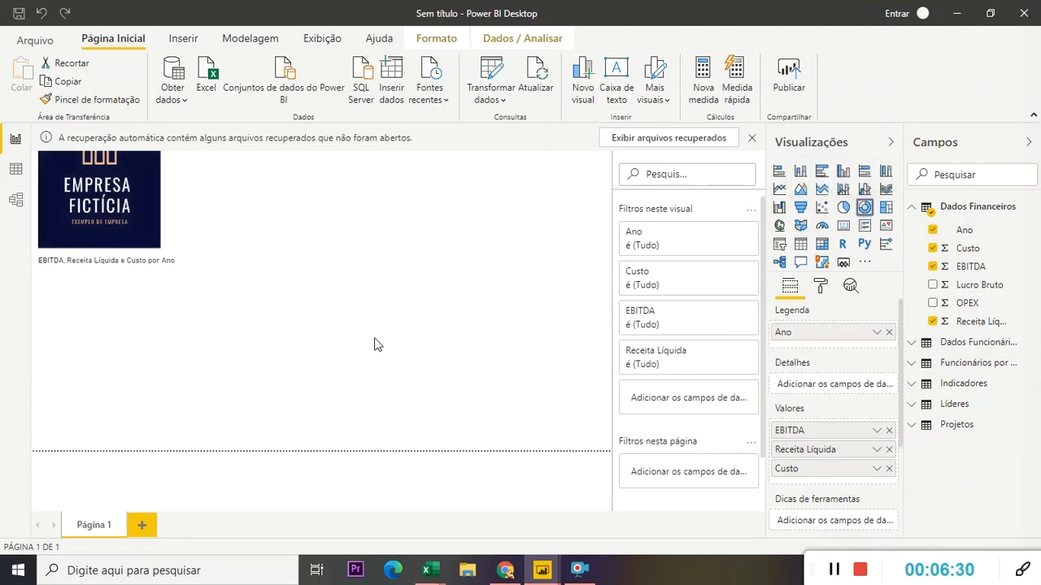
{"action": "left_click", "coordinate": [384, 285]}
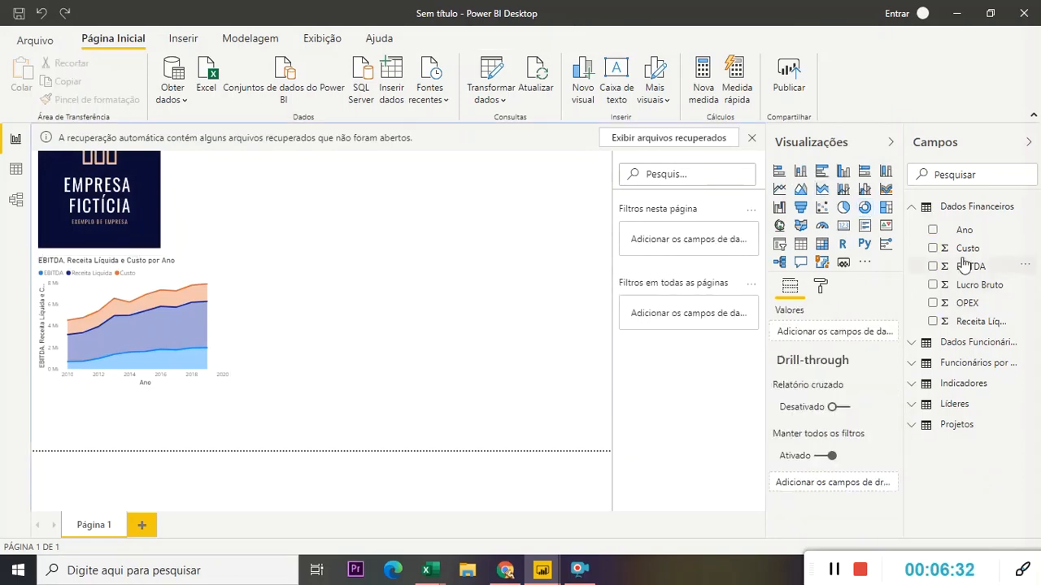
{"action": "left_click", "coordinate": [864, 208]}
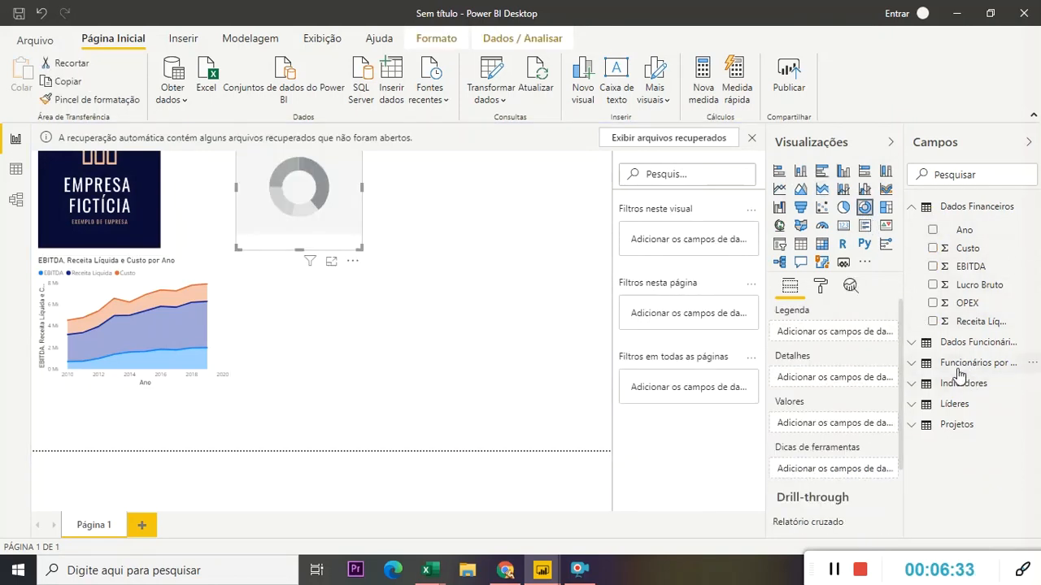
{"action": "left_click", "coordinate": [914, 348]}
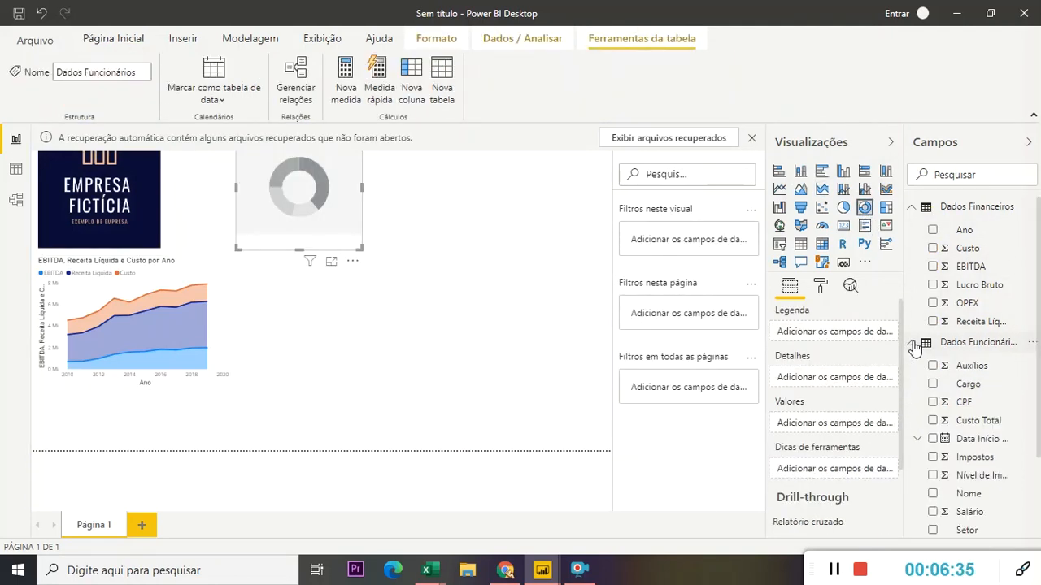
{"action": "left_click", "coordinate": [915, 208]}
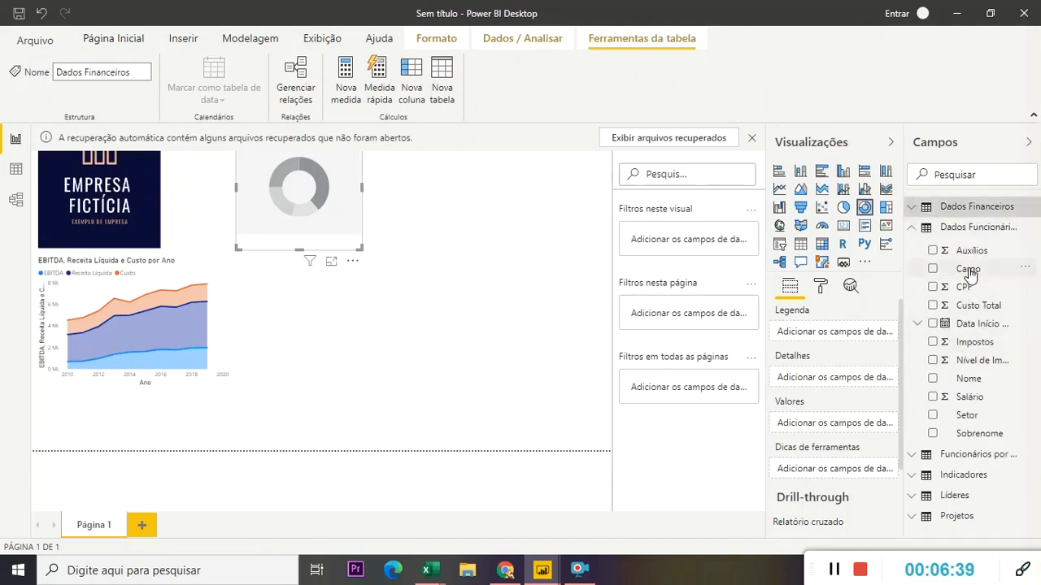
{"action": "left_click_drag", "start_coordinate": [969, 274], "coordinate": [827, 335]}
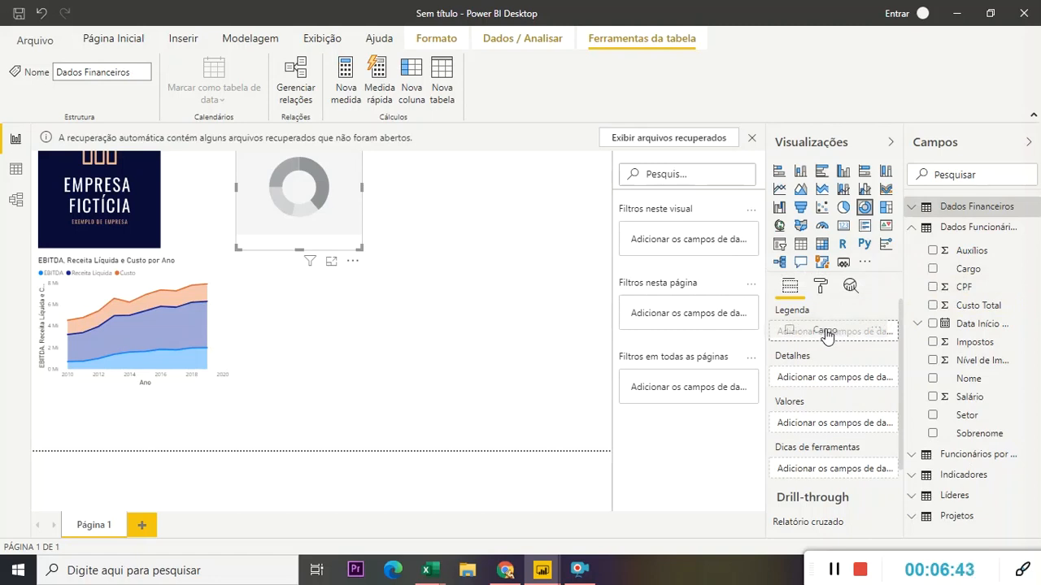
{"action": "left_click_drag", "start_coordinate": [827, 335], "coordinate": [827, 333]}
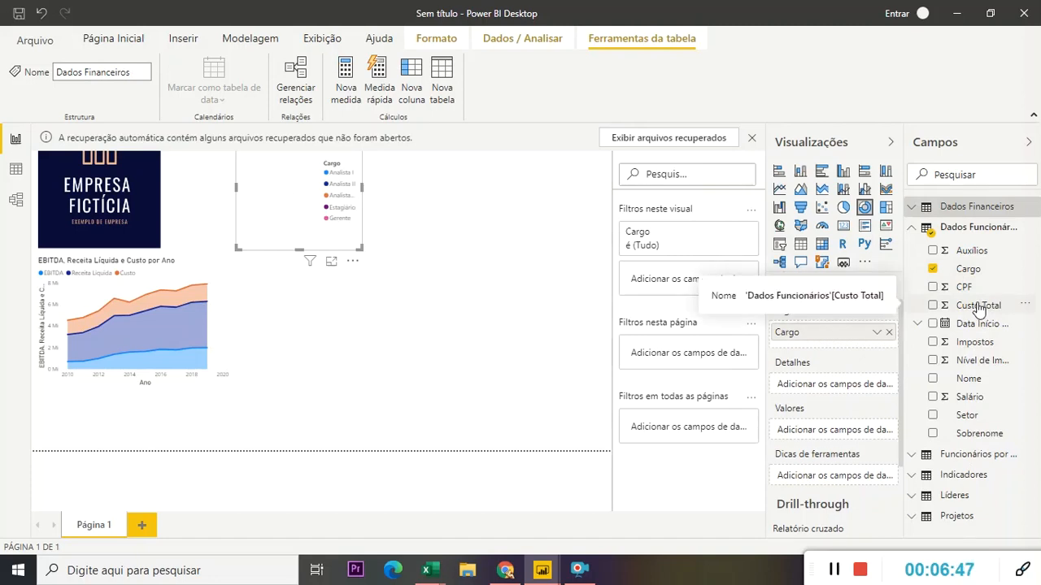
{"action": "left_click_drag", "start_coordinate": [979, 309], "coordinate": [817, 431]}
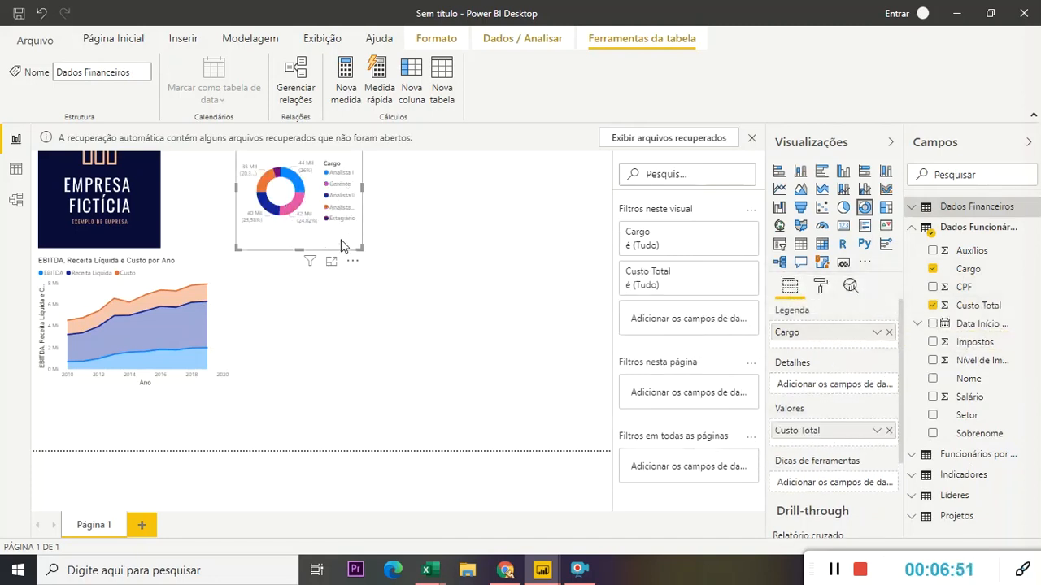
{"action": "left_click_drag", "start_coordinate": [362, 244], "coordinate": [336, 305]}
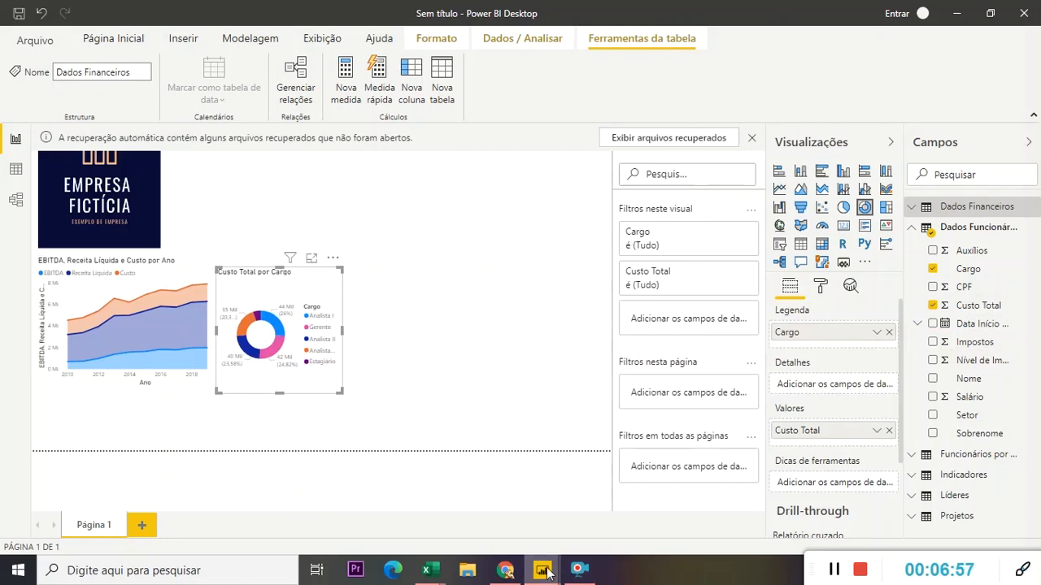
Step: Switch to the exemplo report to examine its finished dashboard layout, and return to the untitled report
{"action": "mouse_move", "coordinate": [541, 570]}
{"action": "left_click", "coordinate": [480, 510]}
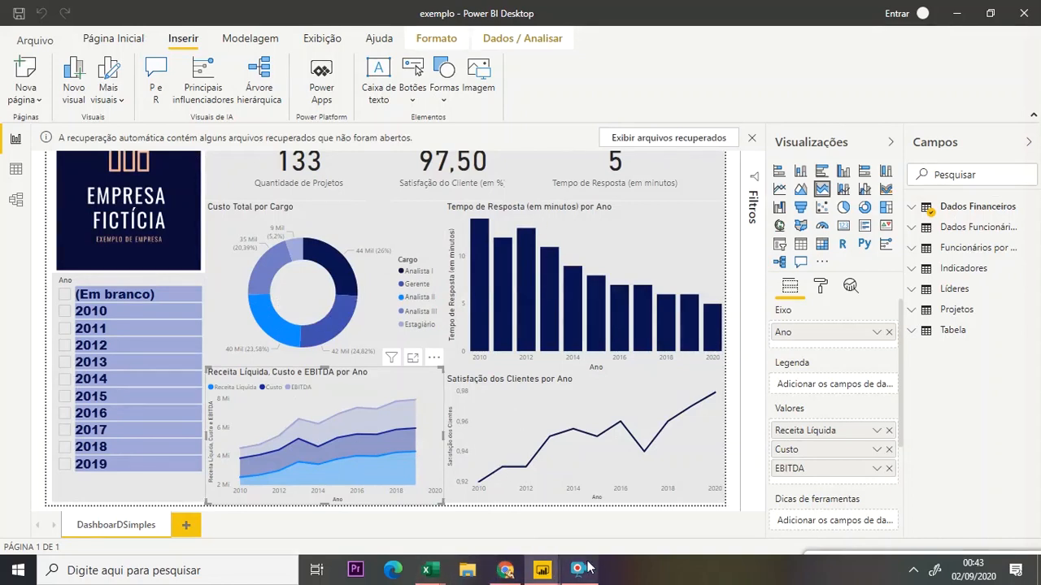
{"action": "mouse_move", "coordinate": [543, 571]}
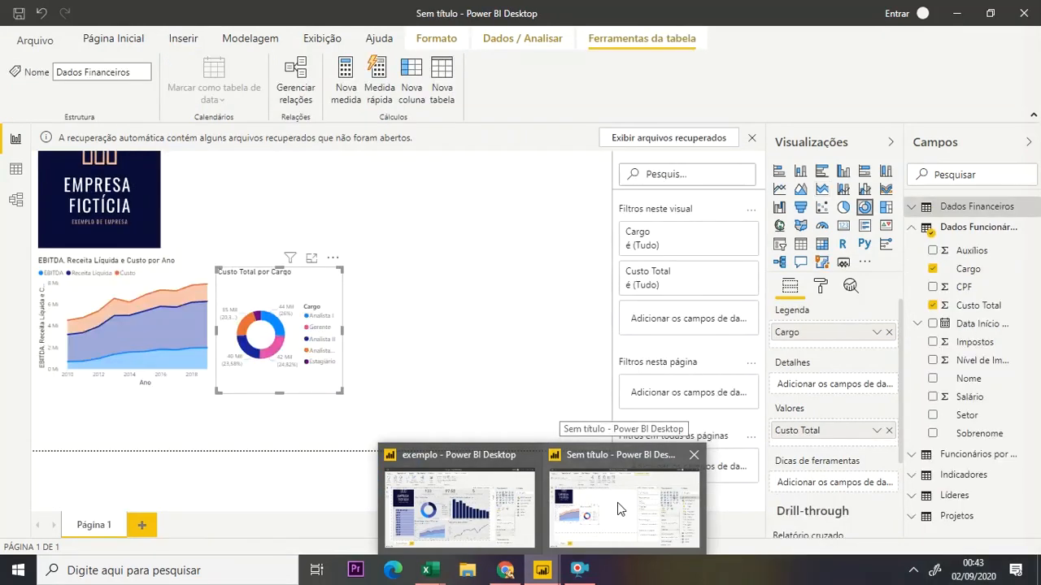
{"action": "left_click", "coordinate": [618, 503]}
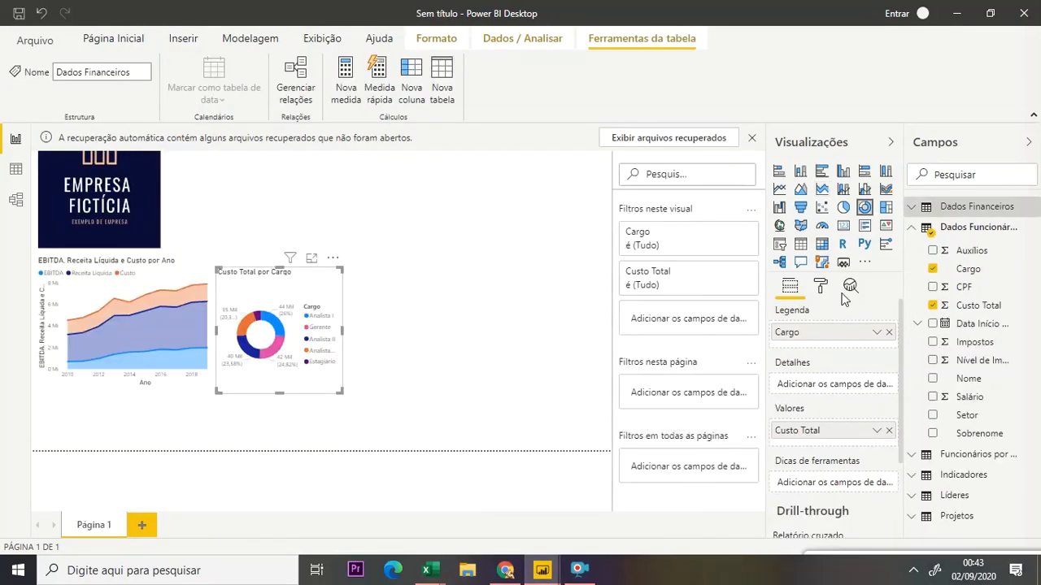
Step: Add a line chart of Satisfação dos Clientes by Ano from the Indicadores table, and widen it toward the page's free side
{"action": "left_click", "coordinate": [510, 285]}
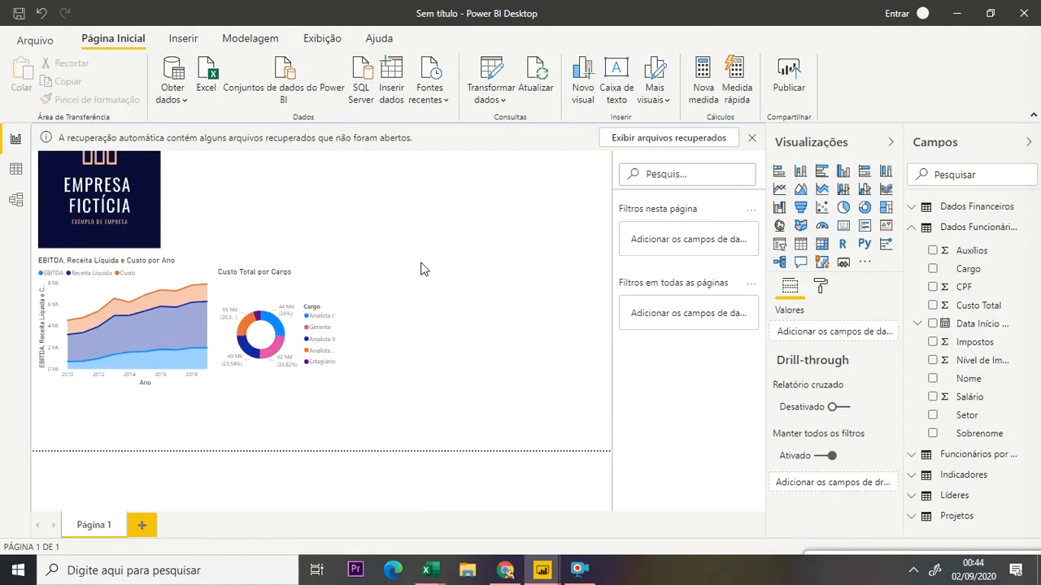
{"action": "left_click", "coordinate": [779, 189]}
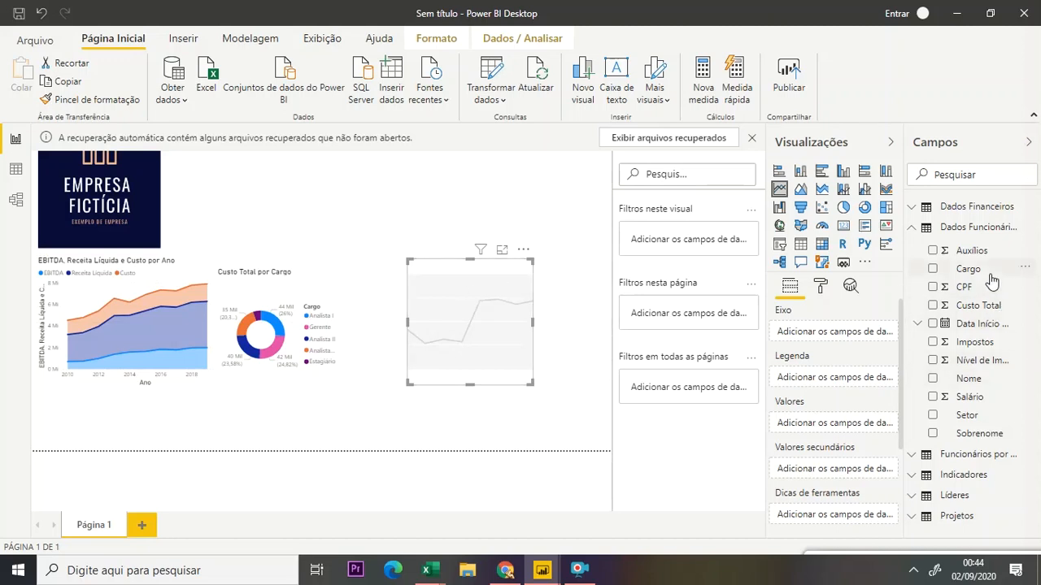
{"action": "left_click", "coordinate": [913, 228]}
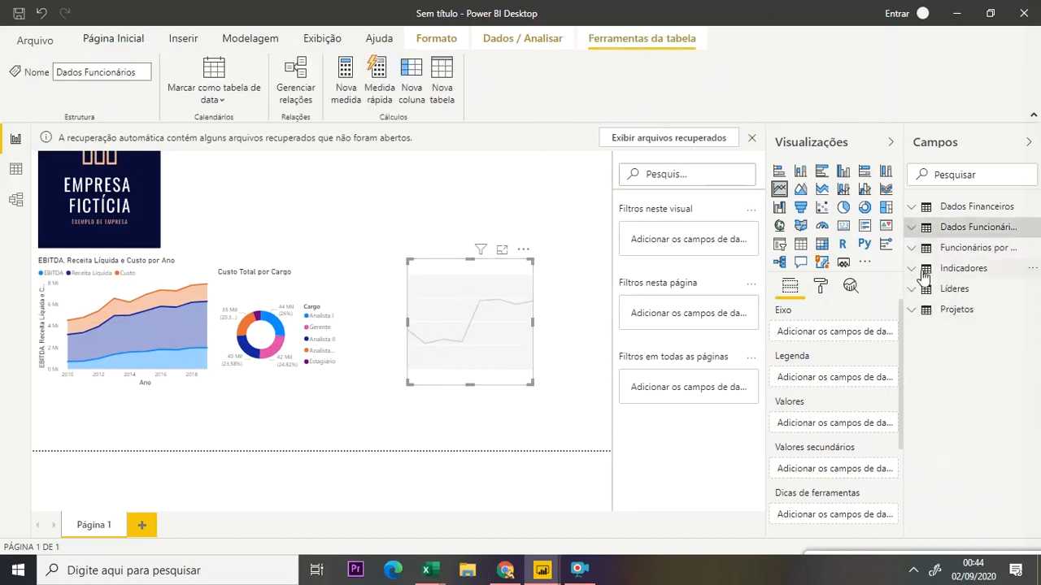
{"action": "left_click", "coordinate": [916, 271]}
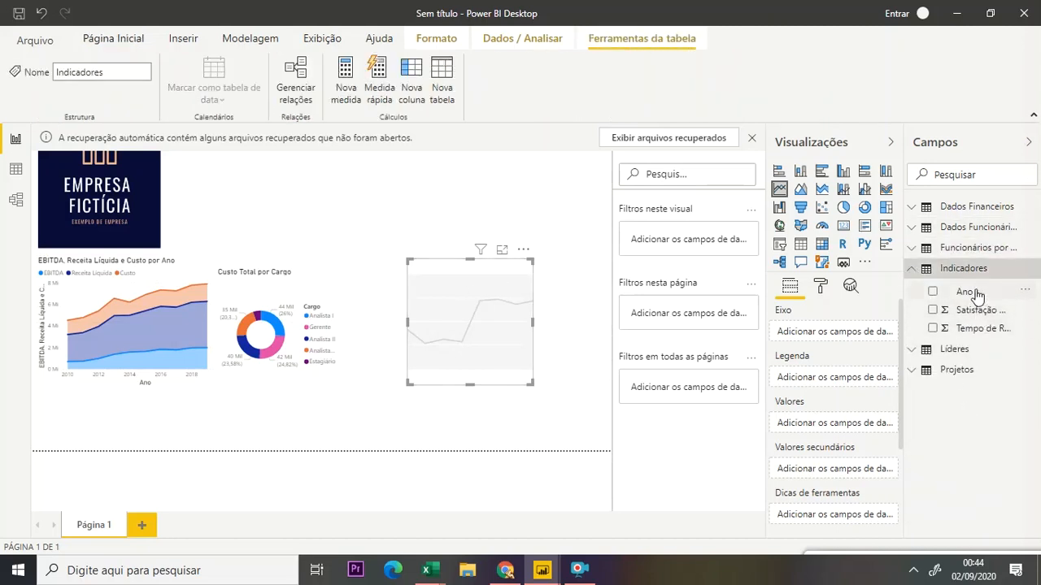
{"action": "left_click_drag", "start_coordinate": [977, 297], "coordinate": [823, 335]}
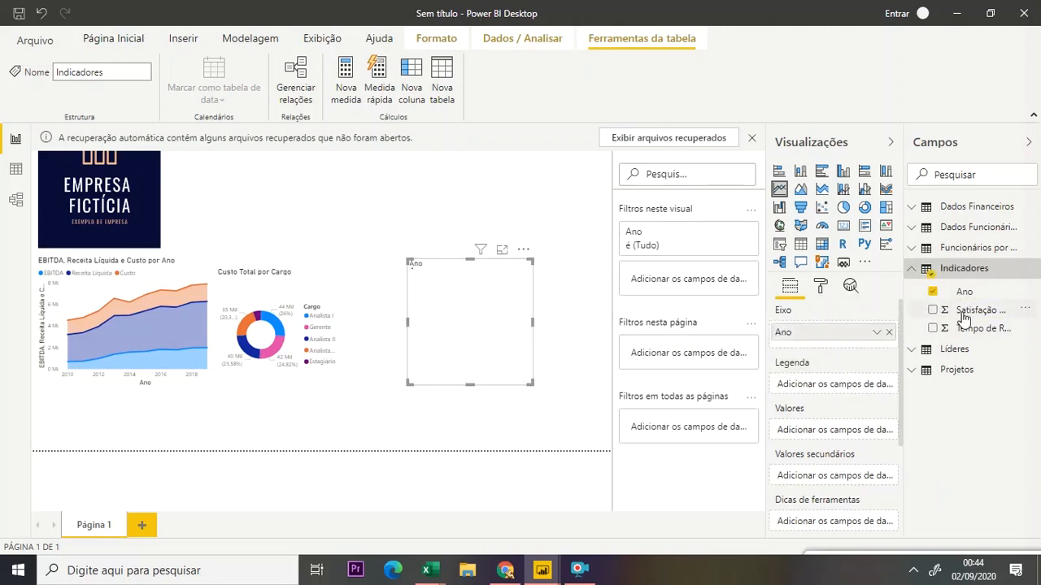
{"action": "left_click_drag", "start_coordinate": [965, 316], "coordinate": [826, 433]}
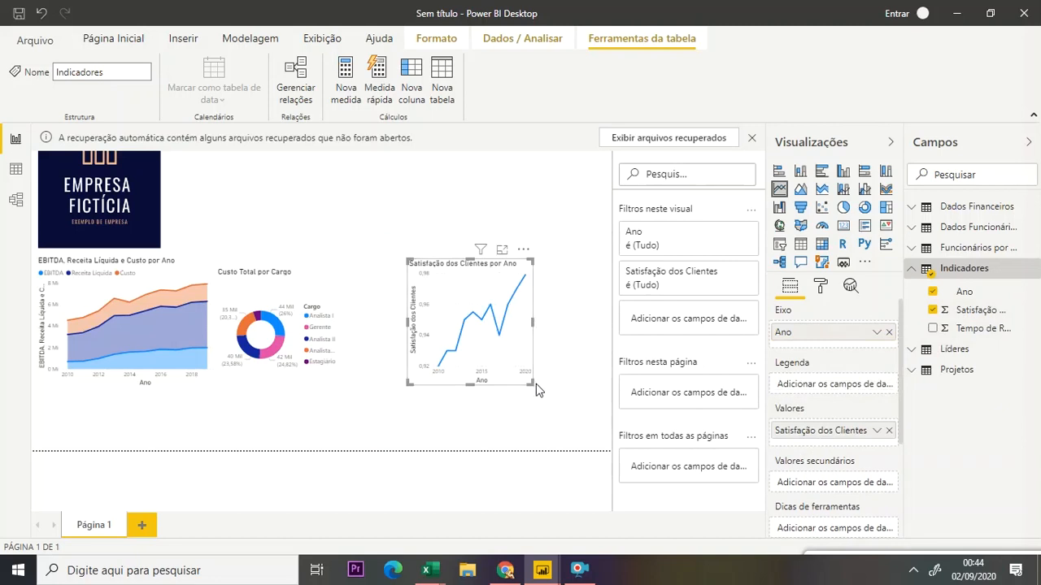
{"action": "left_click_drag", "start_coordinate": [533, 382], "coordinate": [604, 374]}
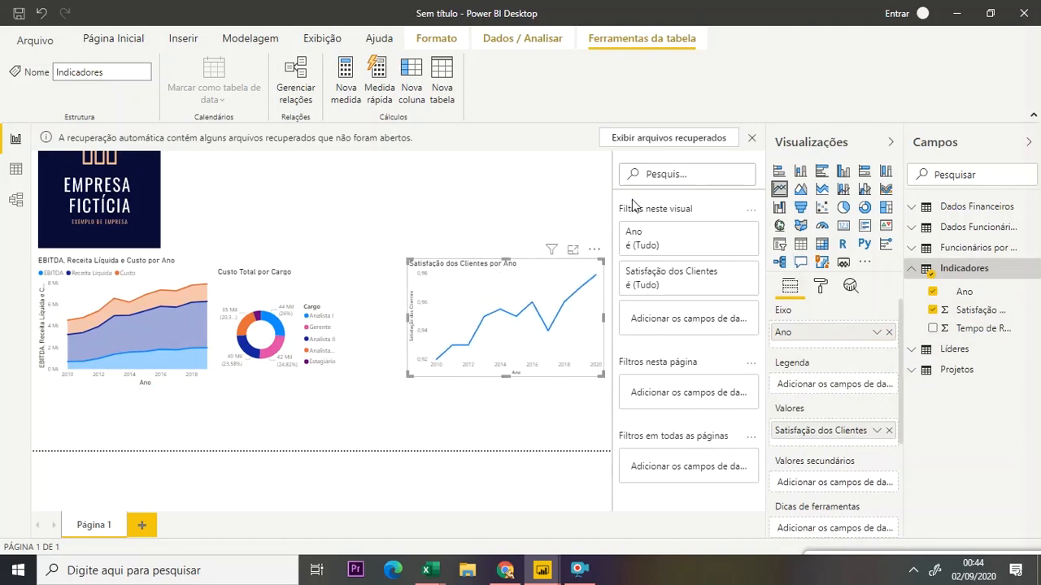
{"action": "left_click", "coordinate": [506, 225]}
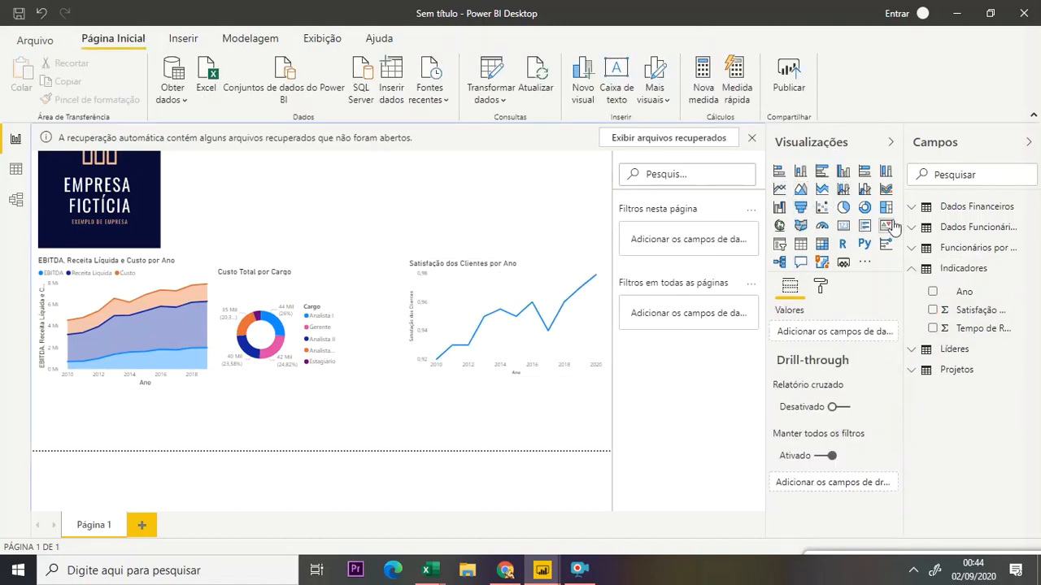
Step: Add a stacked column chart of Tempo de Resposta by Ano from the Indicadores table, placed beneath the Satisfação dos Clientes chart
{"action": "left_click", "coordinate": [800, 172]}
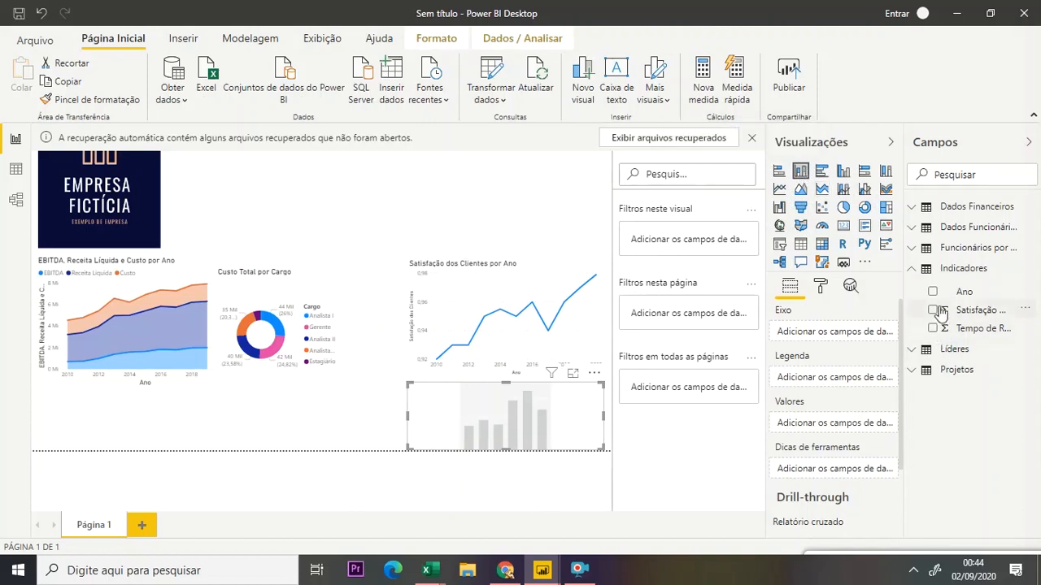
{"action": "left_click_drag", "start_coordinate": [986, 295], "coordinate": [843, 332]}
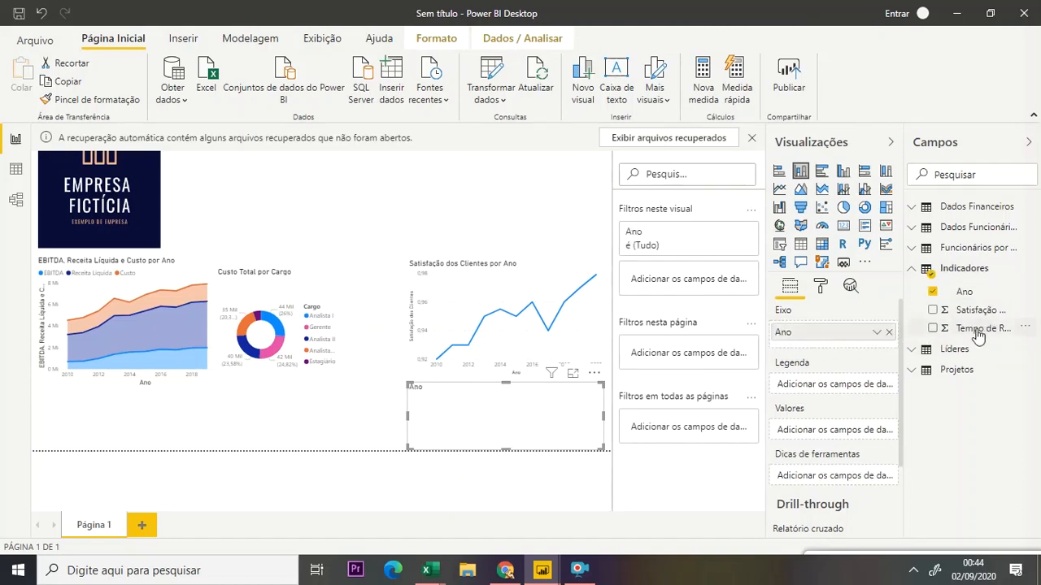
{"action": "left_click_drag", "start_coordinate": [970, 335], "coordinate": [840, 434]}
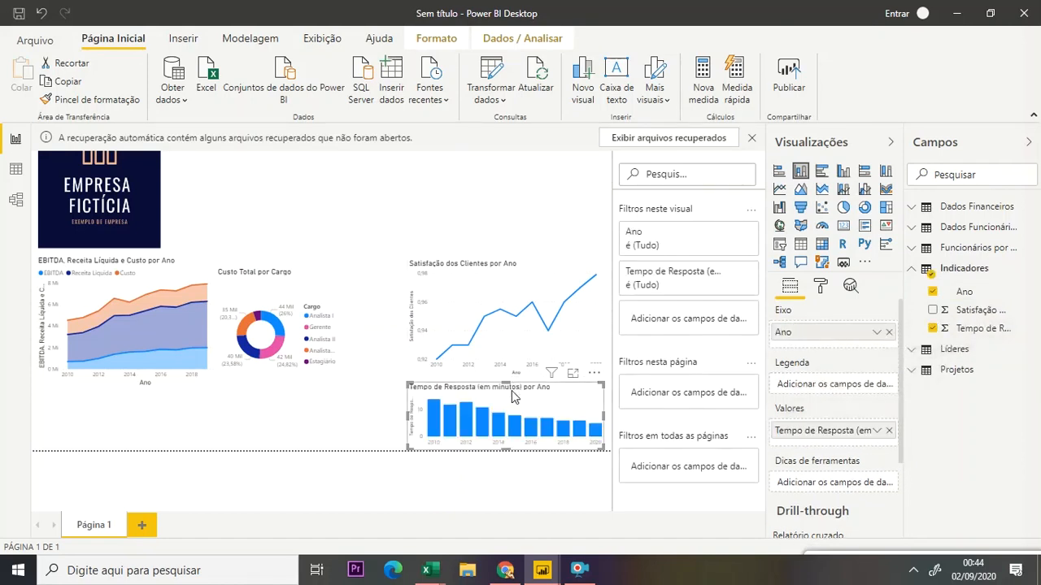
Step: Shift the Satisfação dos Clientes line chart upward, and make the Tempo de Resposta column chart narrower and taller beneath it
{"action": "left_click_drag", "start_coordinate": [431, 275], "coordinate": [389, 167]}
{"action": "left_click_drag", "start_coordinate": [484, 214], "coordinate": [546, 395]}
{"action": "left_click_drag", "start_coordinate": [538, 293], "coordinate": [537, 270]}
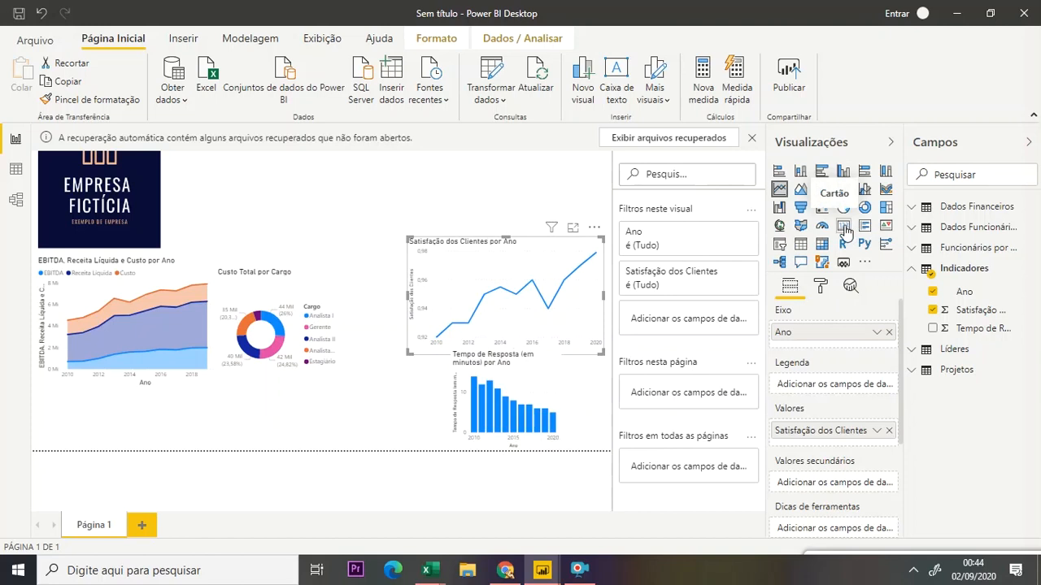
Step: Insert an empty card visual, place it below the donut chart, and collapse the Indicadores table's field list
{"action": "left_click", "coordinate": [478, 174]}
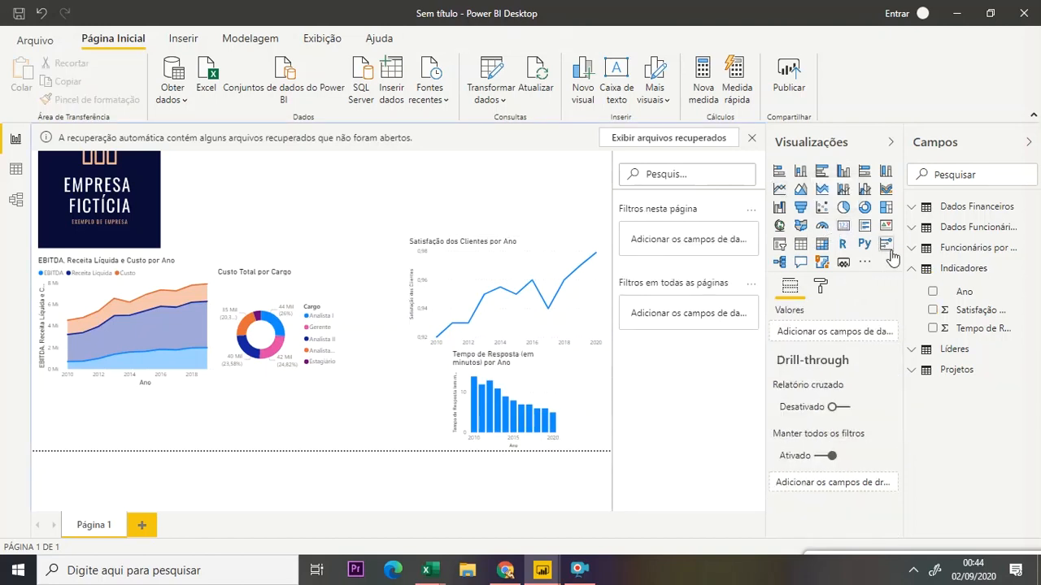
{"action": "left_click", "coordinate": [842, 231]}
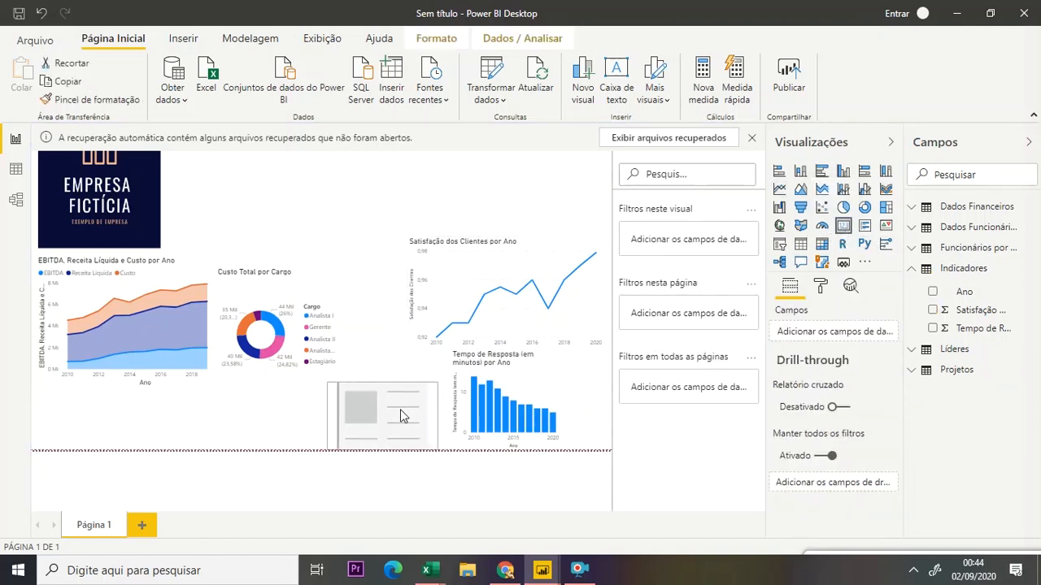
{"action": "left_click", "coordinate": [964, 267]}
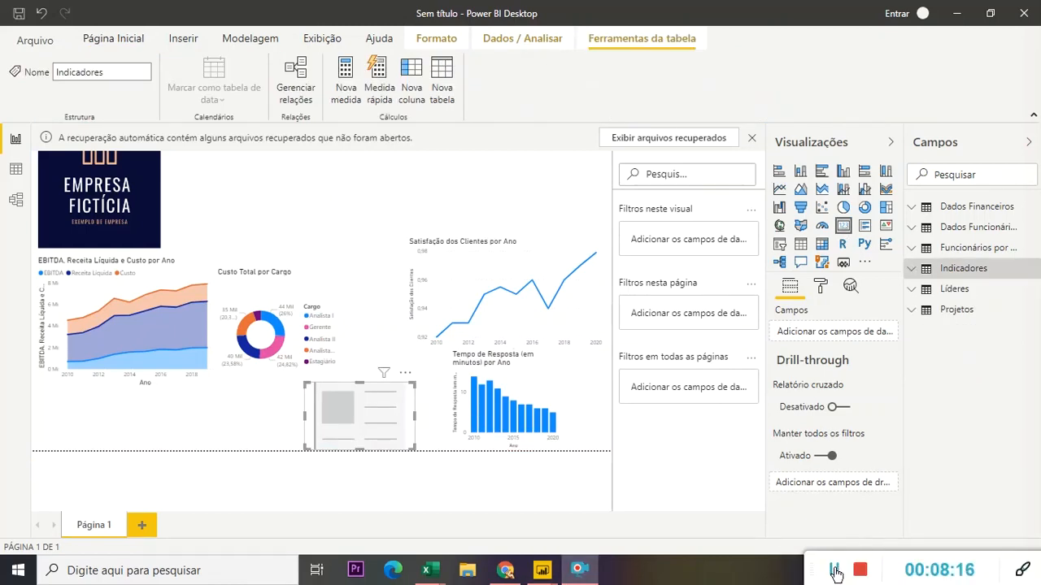
{"action": "left_click", "coordinate": [837, 571]}
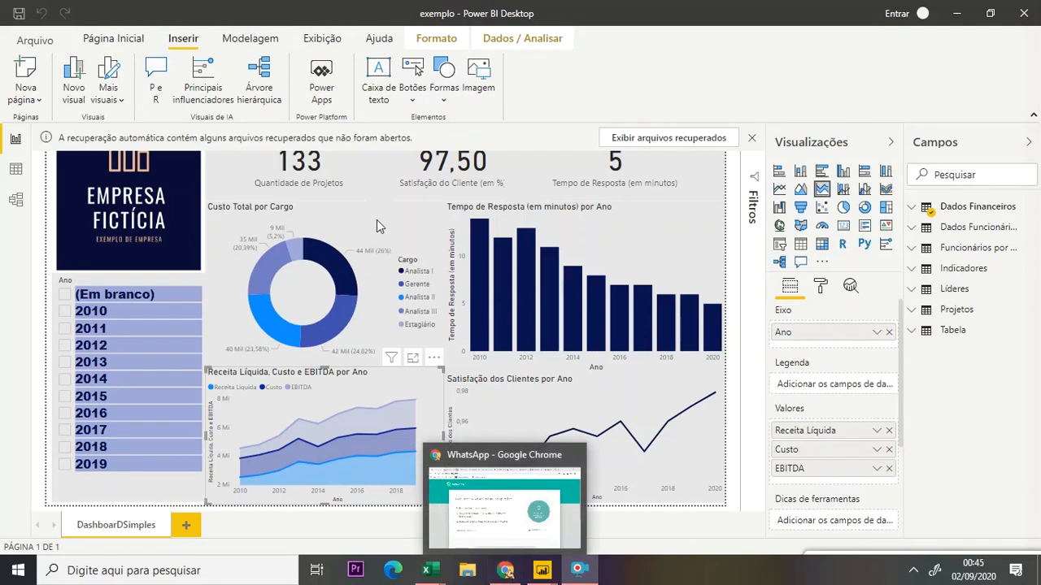
Step: Switch to the exemplo report and inspect which Projetos field feeds the Quantidade de Projetos card
{"action": "left_click", "coordinate": [375, 174]}
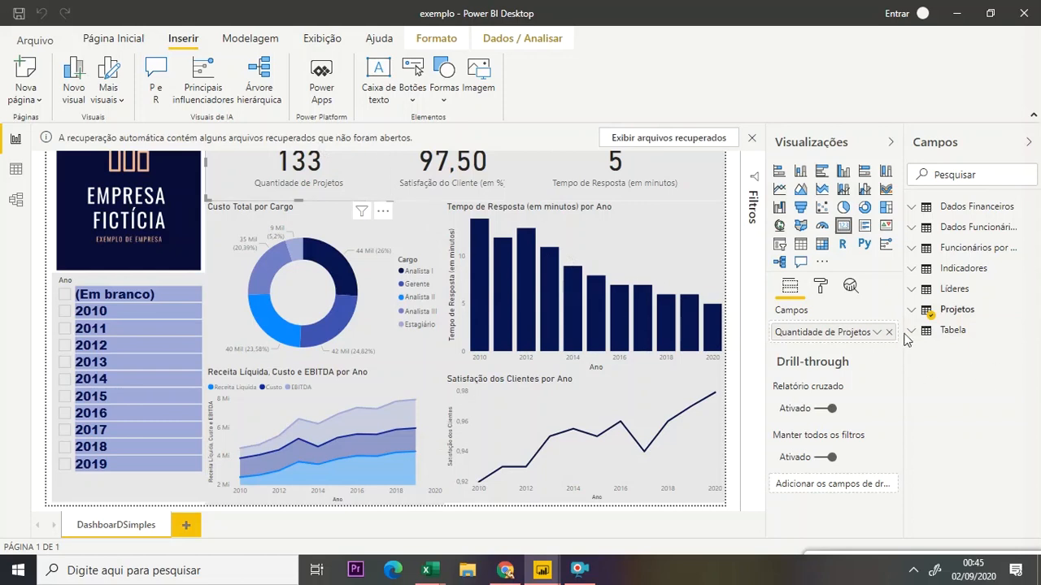
{"action": "left_click", "coordinate": [311, 168]}
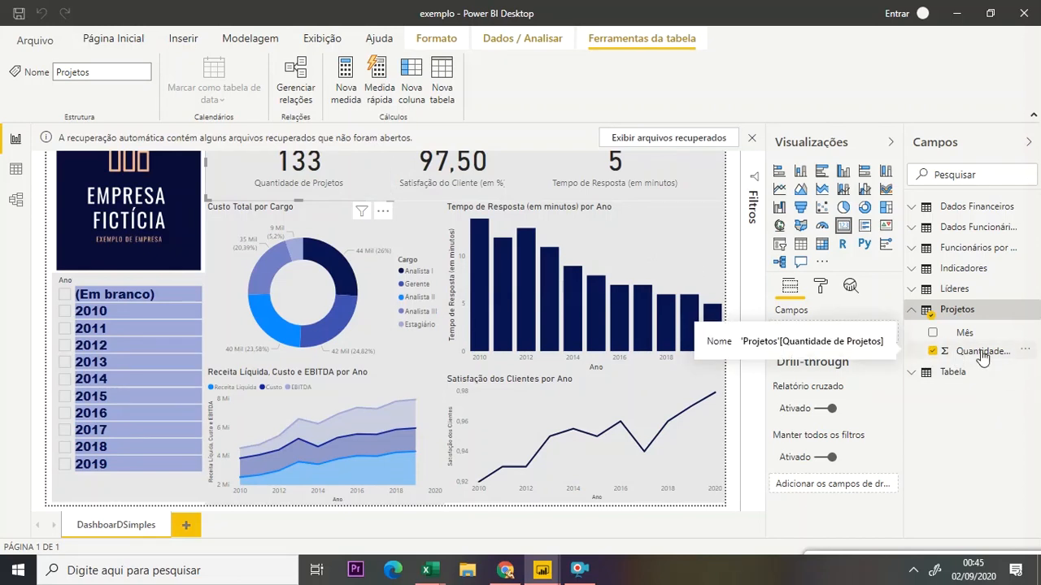
{"action": "left_click_drag", "start_coordinate": [983, 354], "coordinate": [821, 331]}
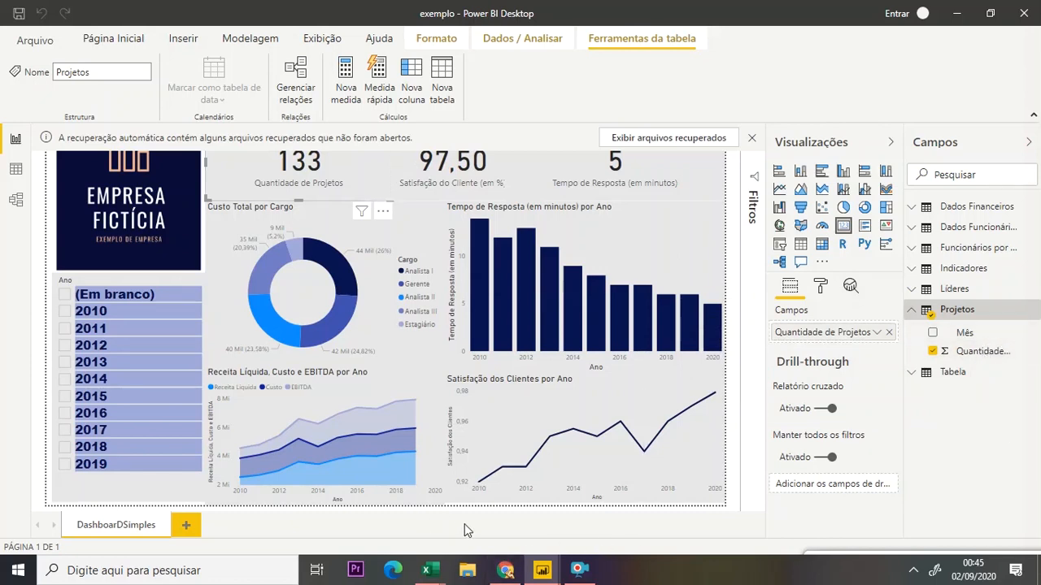
{"action": "left_click", "coordinate": [357, 197]}
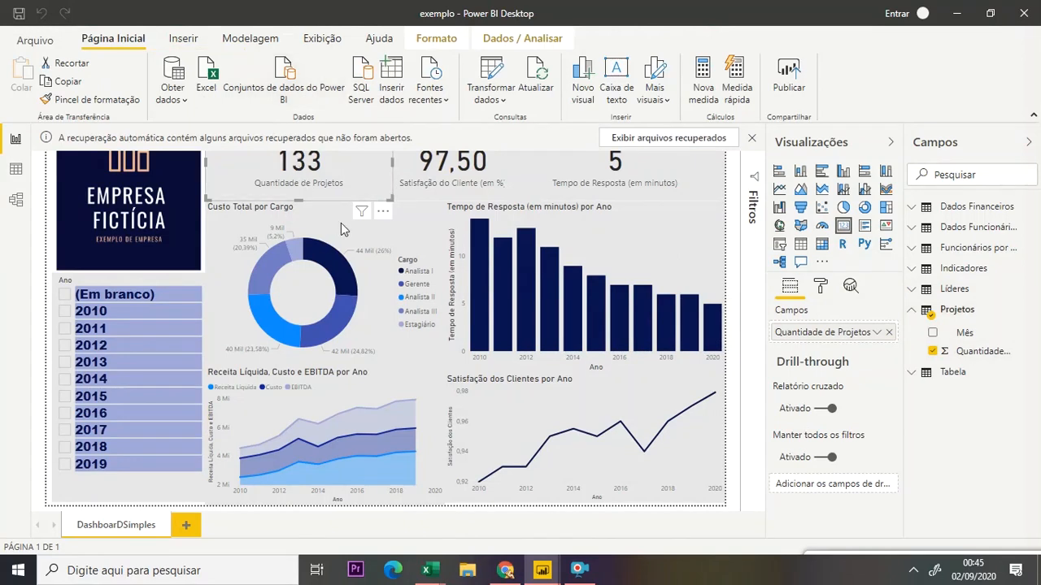
Step: Inspect which fields of Tabela feed the Satisfação do Cliente and Tempo de Resposta cards
{"action": "left_click", "coordinate": [517, 169]}
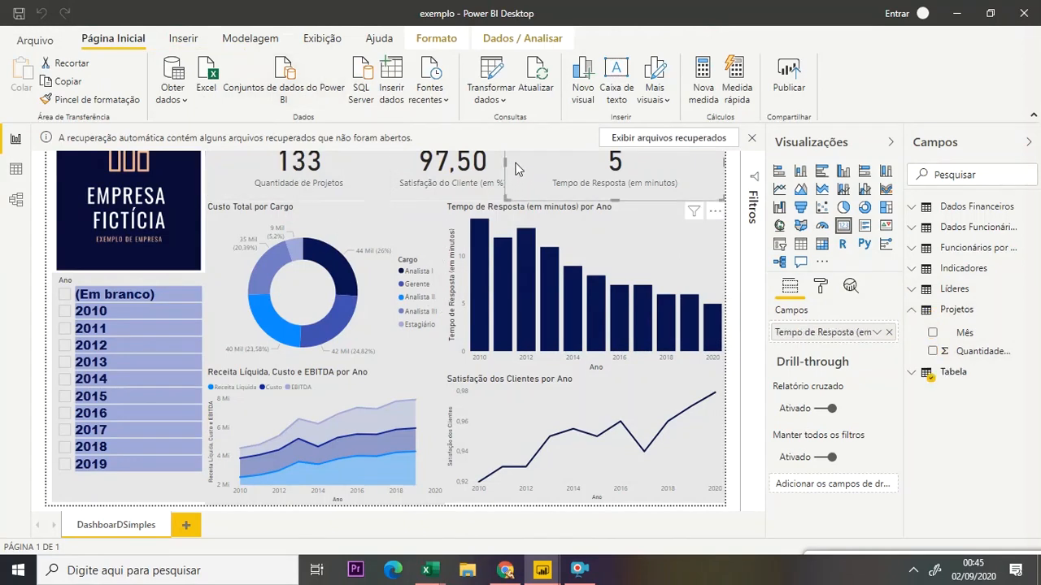
{"action": "left_click", "coordinate": [402, 168]}
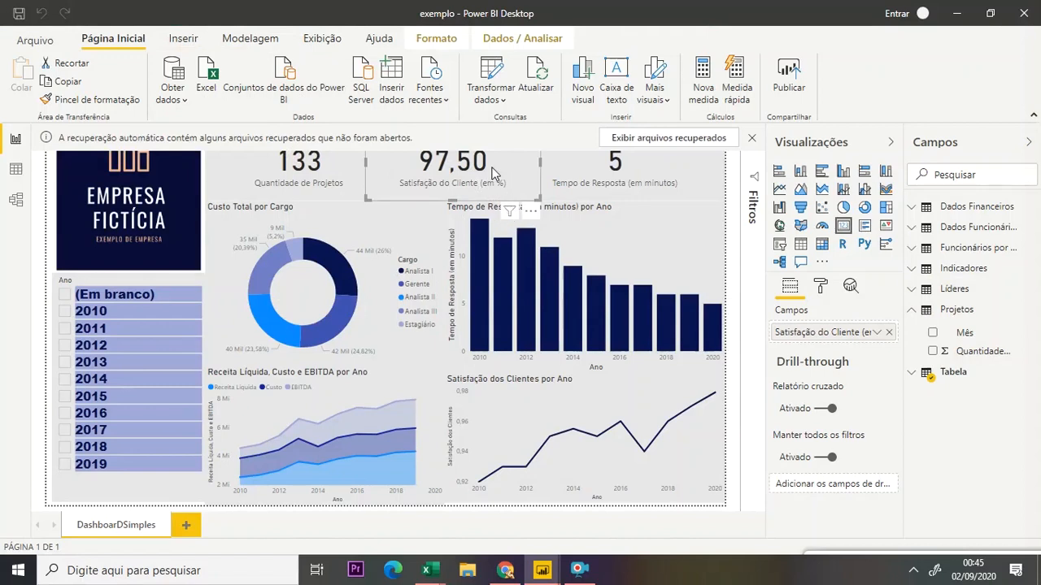
{"action": "left_click", "coordinate": [912, 372]}
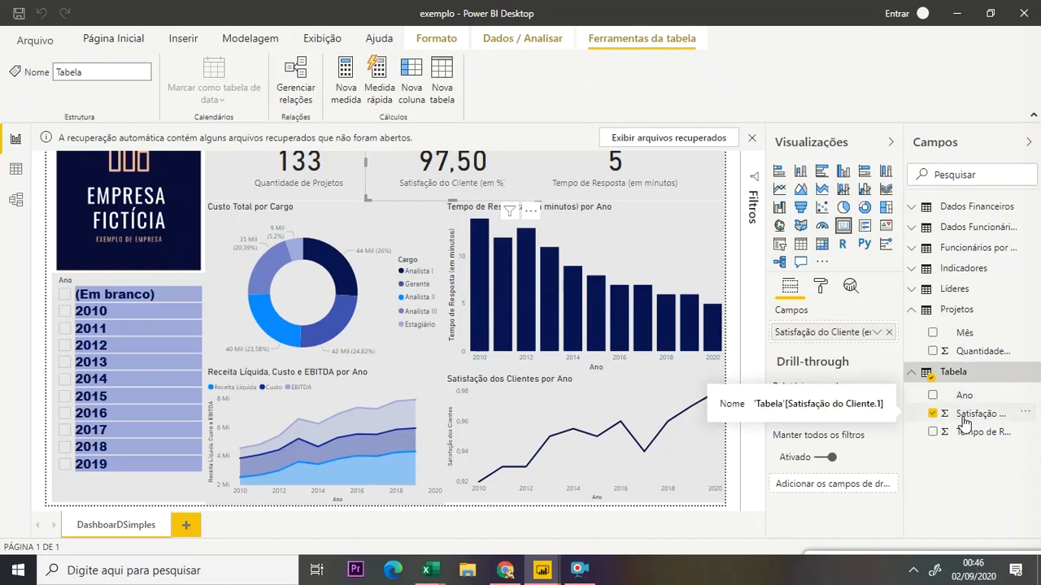
{"action": "left_click", "coordinate": [687, 163]}
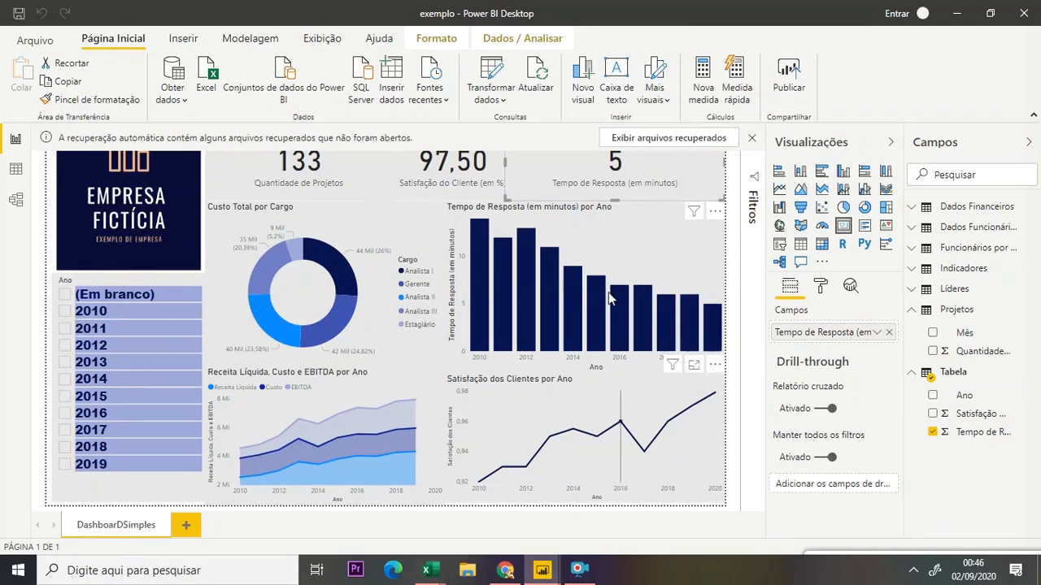
Step: Try filtering the dashboard with the Ano slicer by 2010 and by 2011, and clear the year selection
{"action": "left_click", "coordinate": [158, 283]}
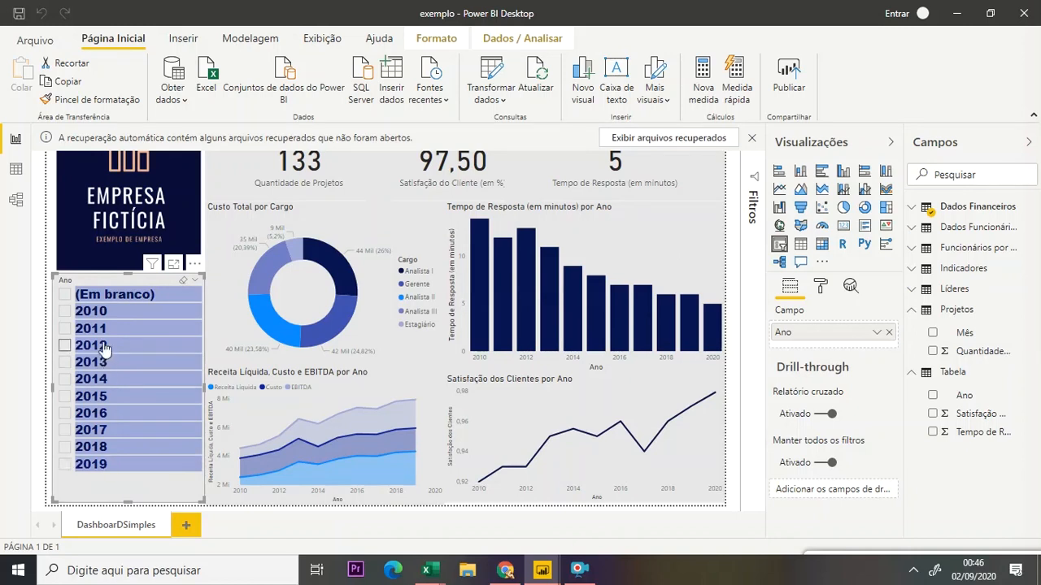
{"action": "left_click", "coordinate": [94, 318]}
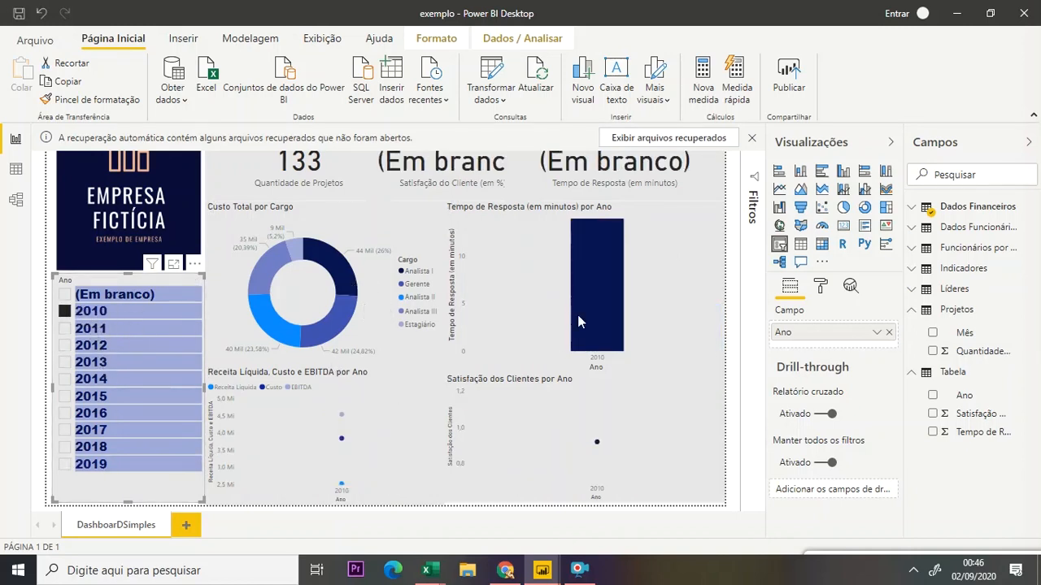
{"action": "left_click", "coordinate": [135, 329]}
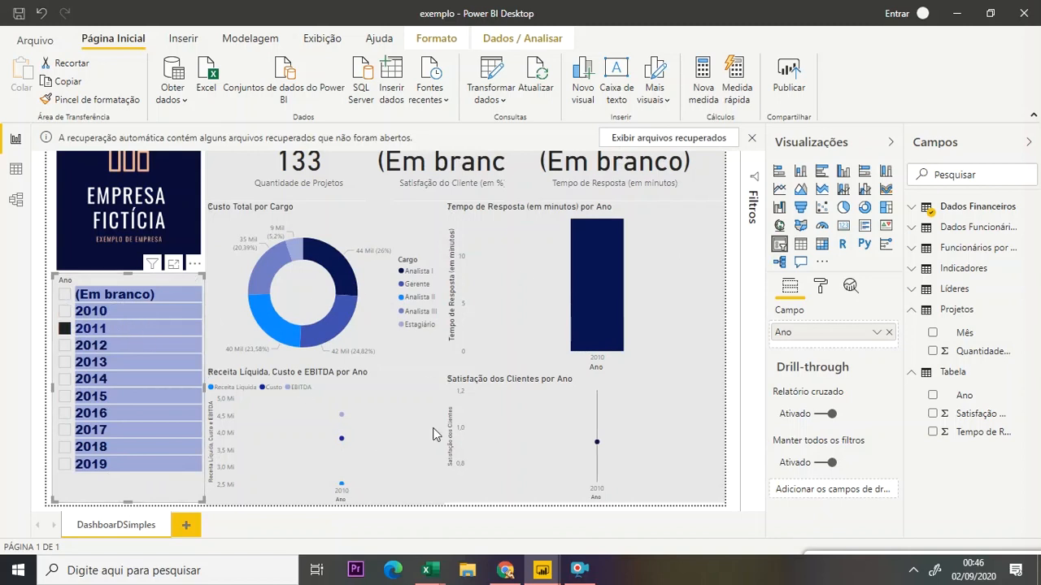
{"action": "left_click", "coordinate": [65, 295]}
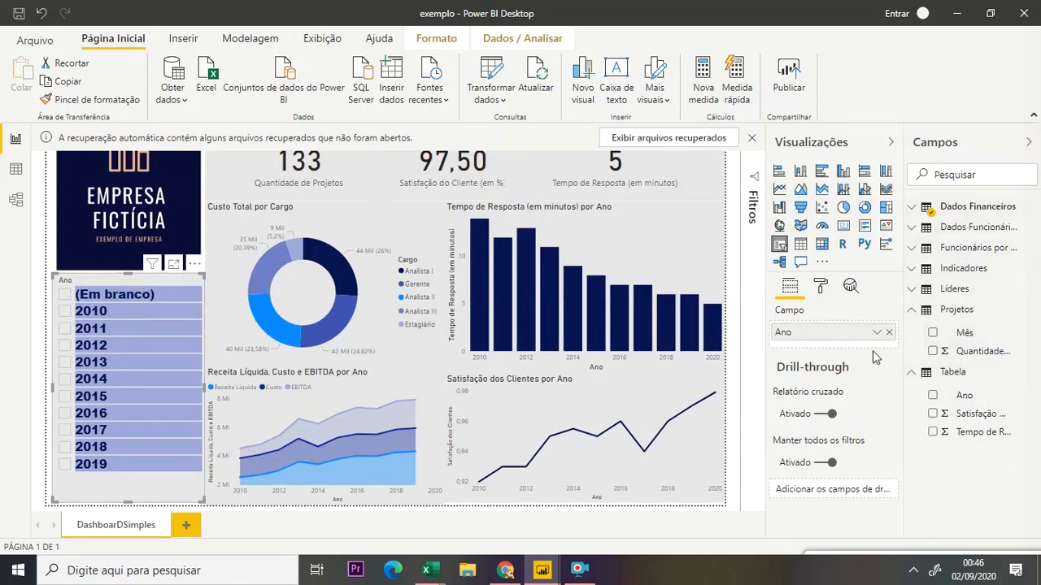
Step: Expand the Dados Financeiros and Indicadores tables to compare their Ano fields with the slicer's source
{"action": "left_click", "coordinate": [913, 208]}
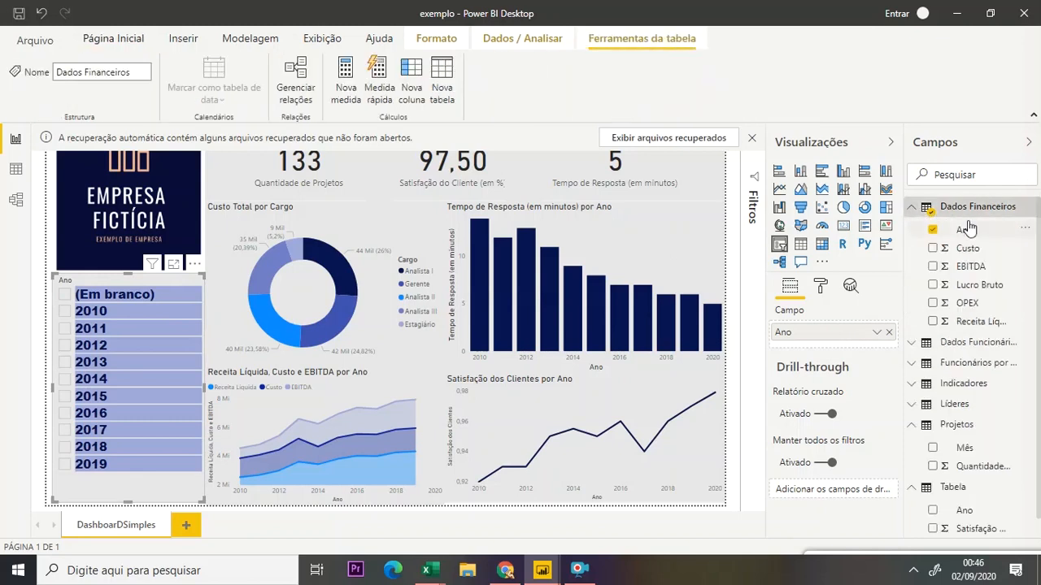
{"action": "left_click", "coordinate": [912, 363]}
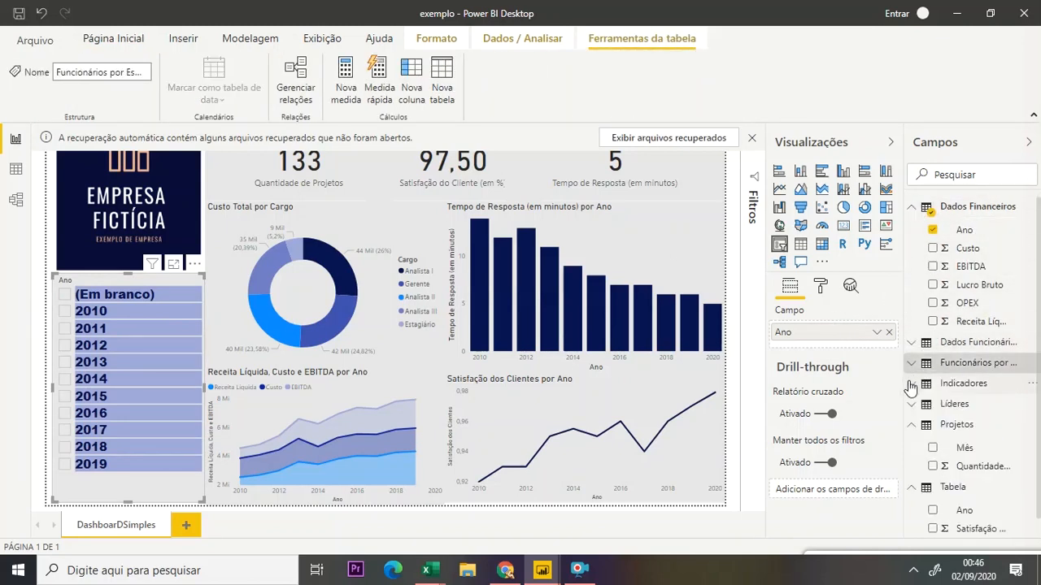
{"action": "left_click", "coordinate": [912, 384]}
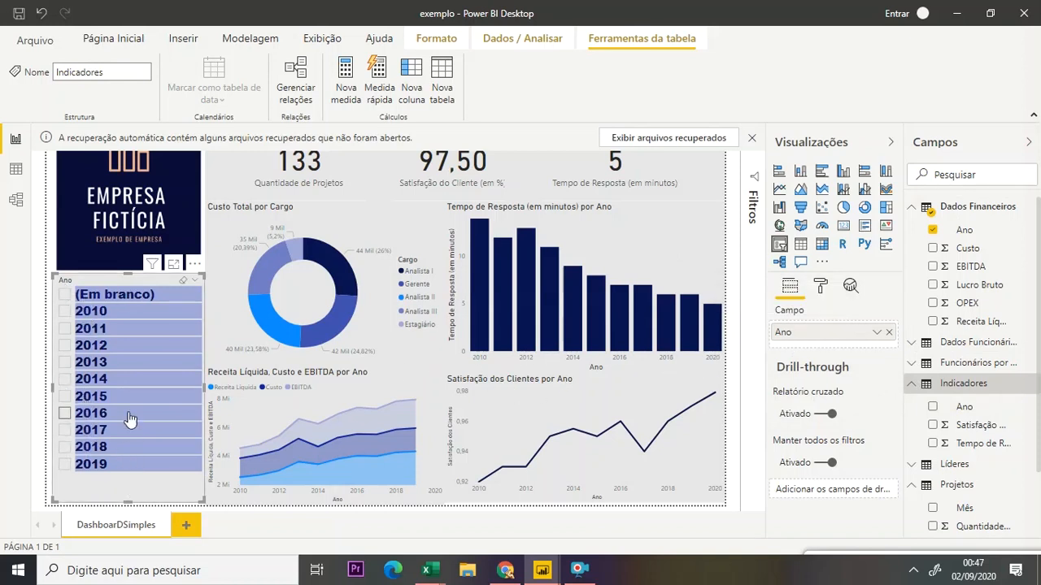
Step: Change the Ano slicer to the Suspenso style, and expand and collapse its list of years
{"action": "left_click", "coordinate": [197, 285]}
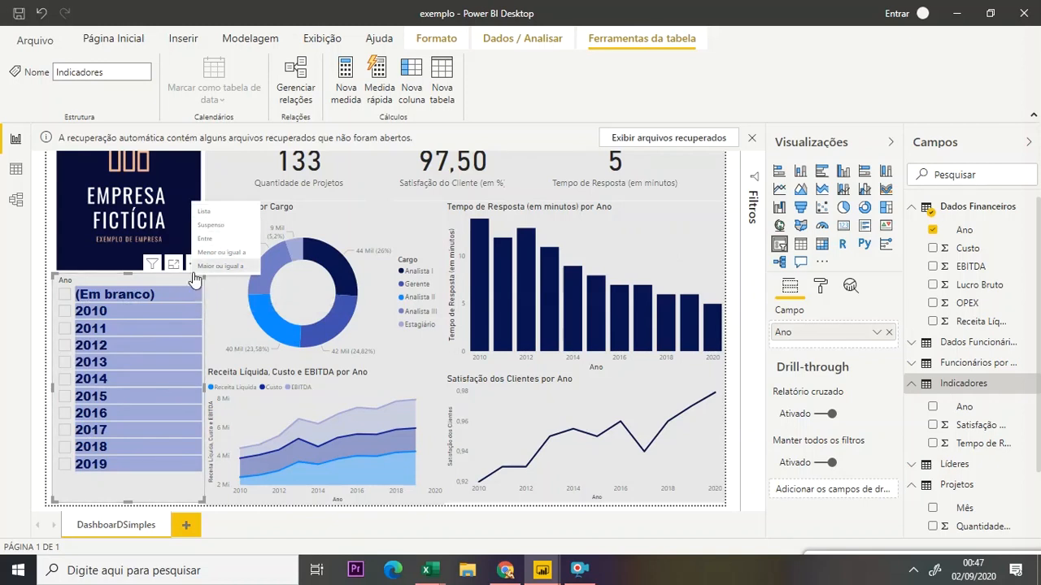
{"action": "left_click", "coordinate": [220, 231]}
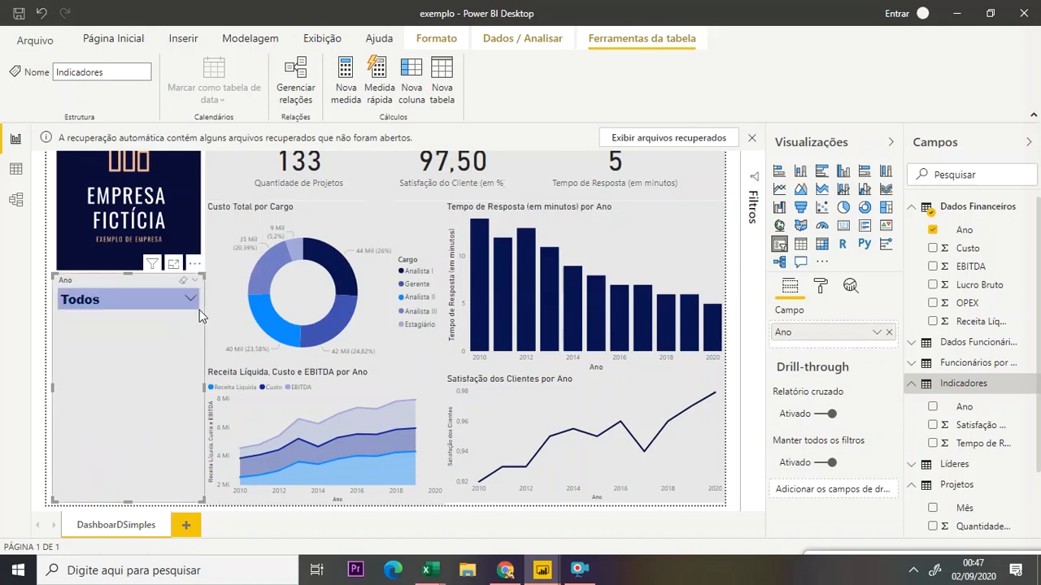
{"action": "left_click", "coordinate": [187, 298]}
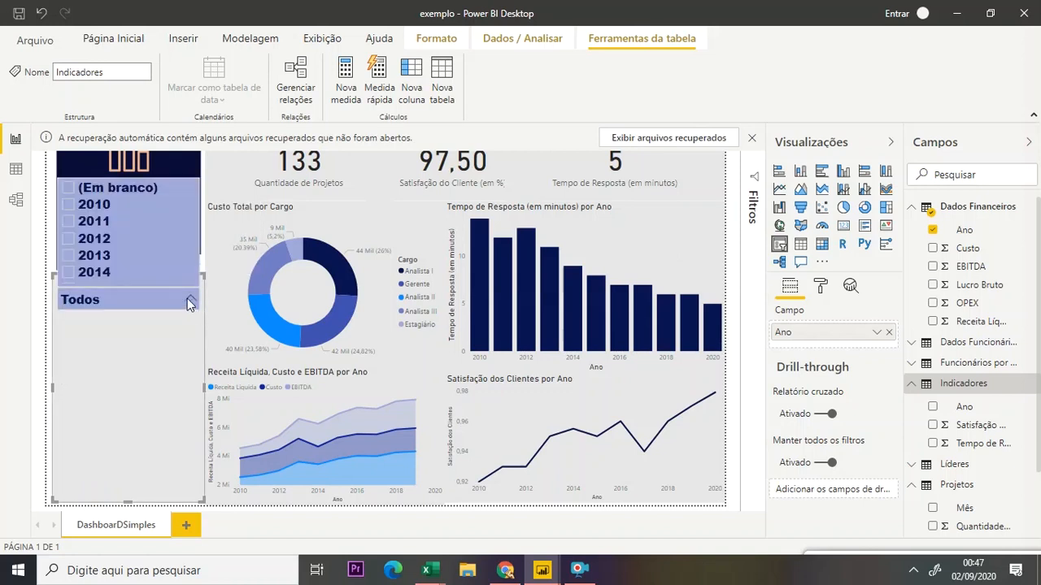
{"action": "left_click", "coordinate": [186, 300]}
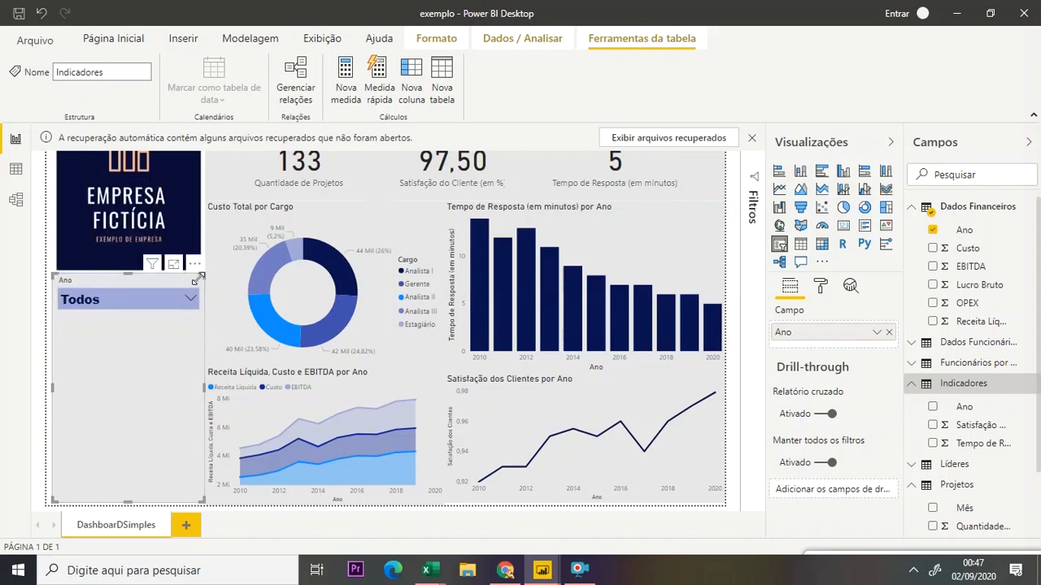
Step: Change the Ano slicer to the Entre style, try a range starting in 2013, and reset the start to 2010
{"action": "left_click", "coordinate": [193, 264]}
{"action": "left_click", "coordinate": [208, 239]}
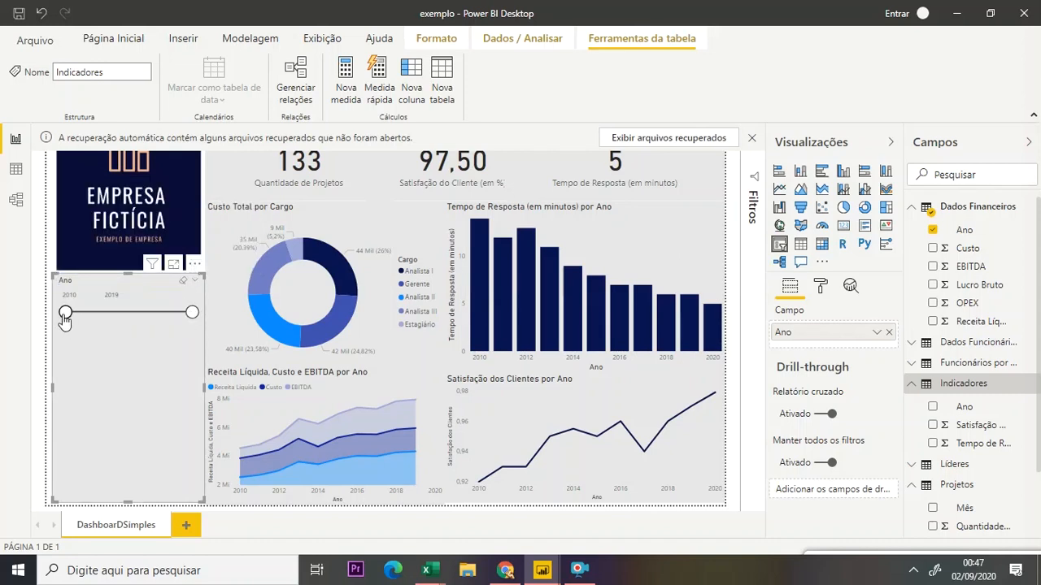
{"action": "left_click_drag", "start_coordinate": [65, 314], "coordinate": [125, 322]}
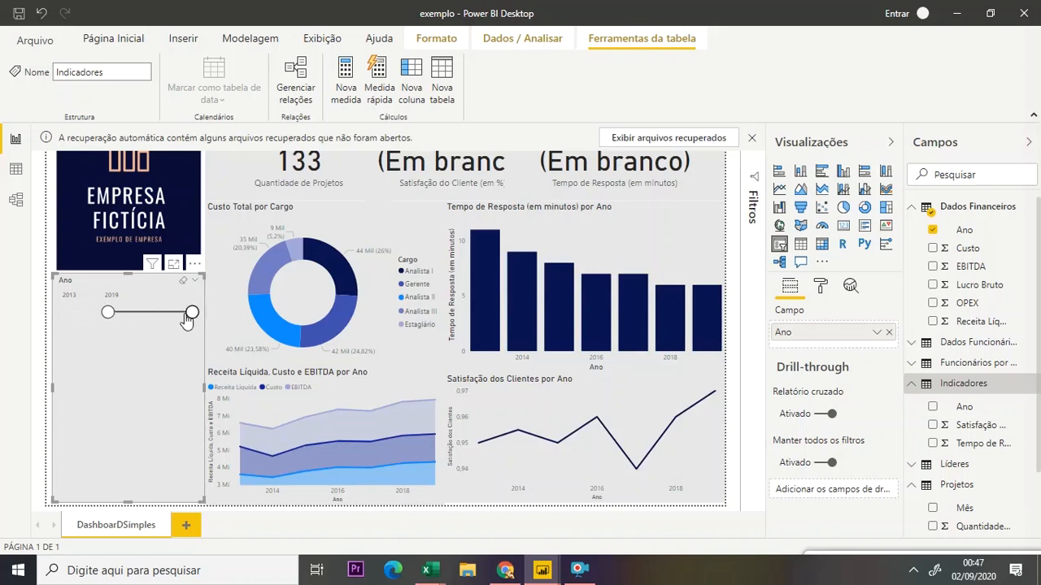
{"action": "mouse_move", "coordinate": [192, 312]}
{"action": "left_mouse_down"}
{"action": "mouse_move", "coordinate": [164, 317]}
{"action": "mouse_move", "coordinate": [192, 315]}
{"action": "left_mouse_up"}
{"action": "left_click_drag", "start_coordinate": [108, 314], "coordinate": [65, 313]}
Step: Return the Ano slicer to the Lista style
{"action": "left_click", "coordinate": [193, 282]}
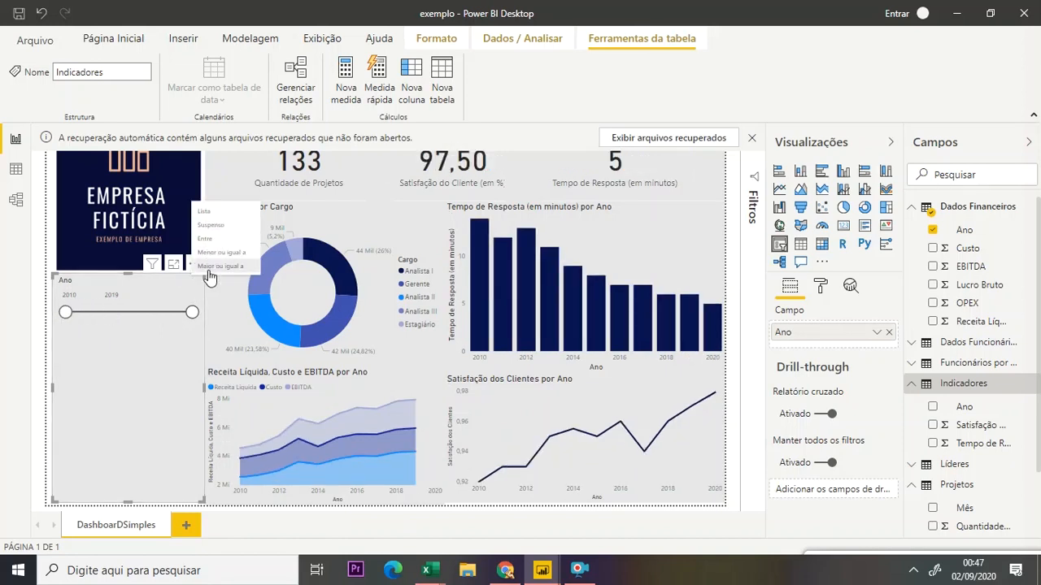
{"action": "left_click", "coordinate": [193, 282]}
{"action": "left_click", "coordinate": [194, 282]}
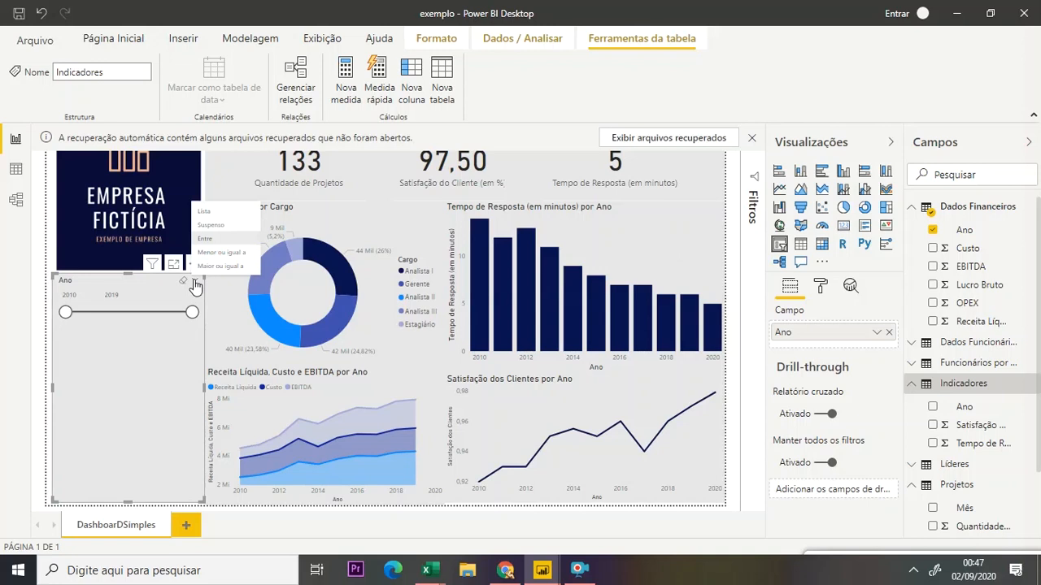
{"action": "left_click", "coordinate": [203, 211]}
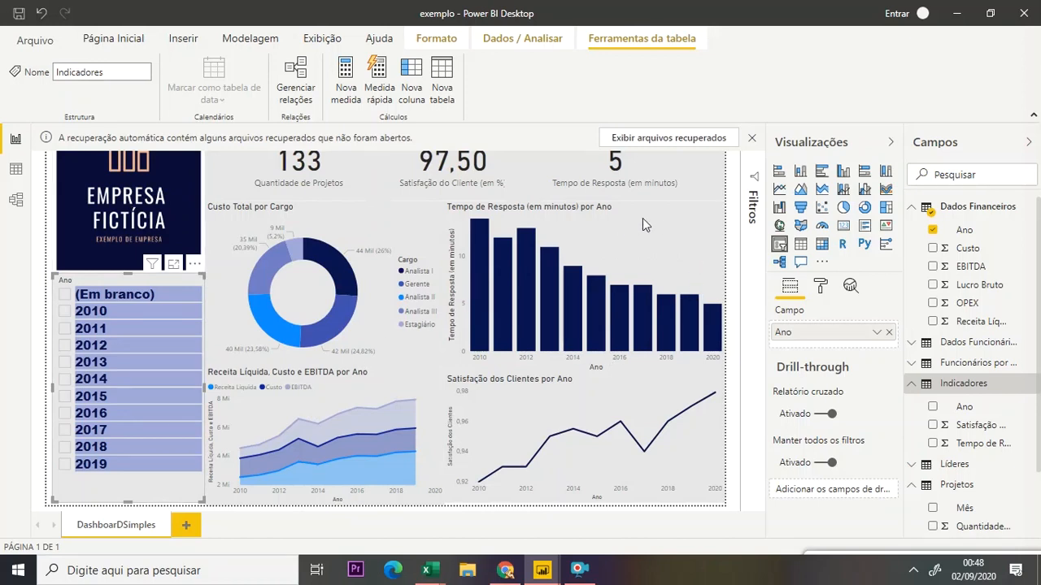
Step: Examine the data colour and background settings of the Tempo de Resposta column chart, and the data colours of the Receita Líquida area chart
{"action": "left_click", "coordinate": [638, 388]}
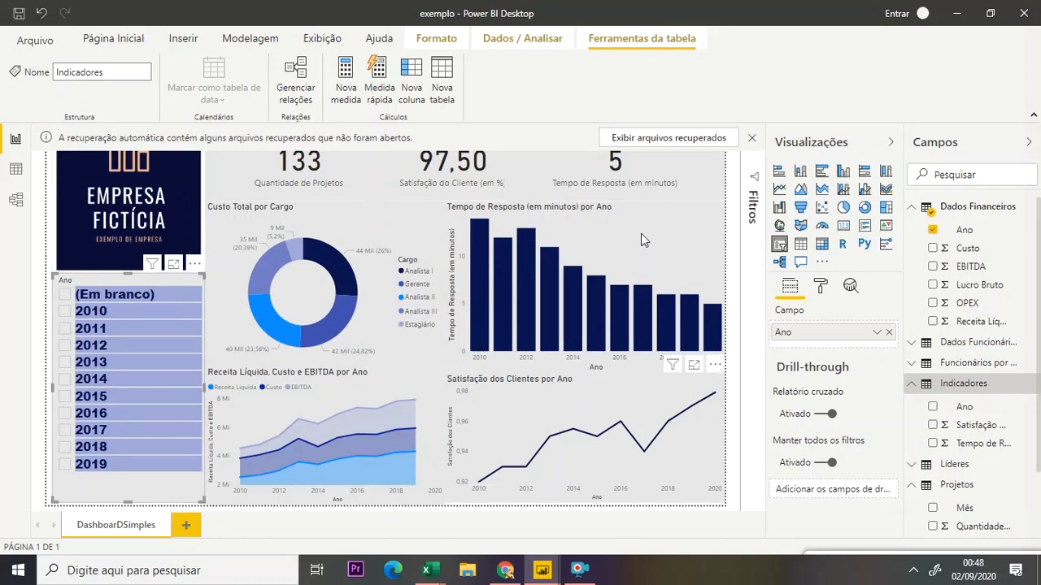
{"action": "left_click", "coordinate": [460, 253]}
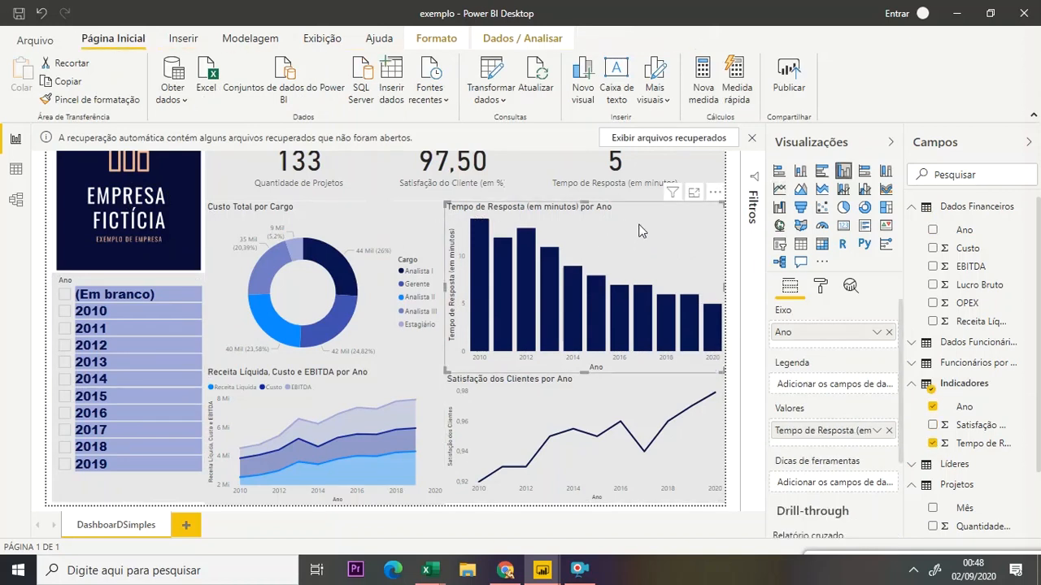
{"action": "left_click", "coordinate": [822, 287]}
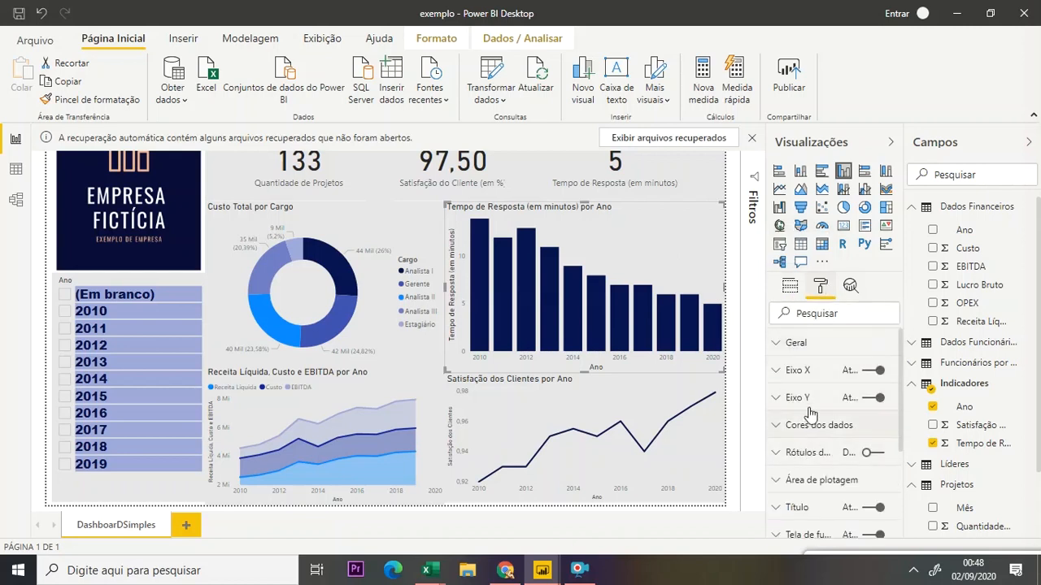
{"action": "left_click", "coordinate": [778, 429]}
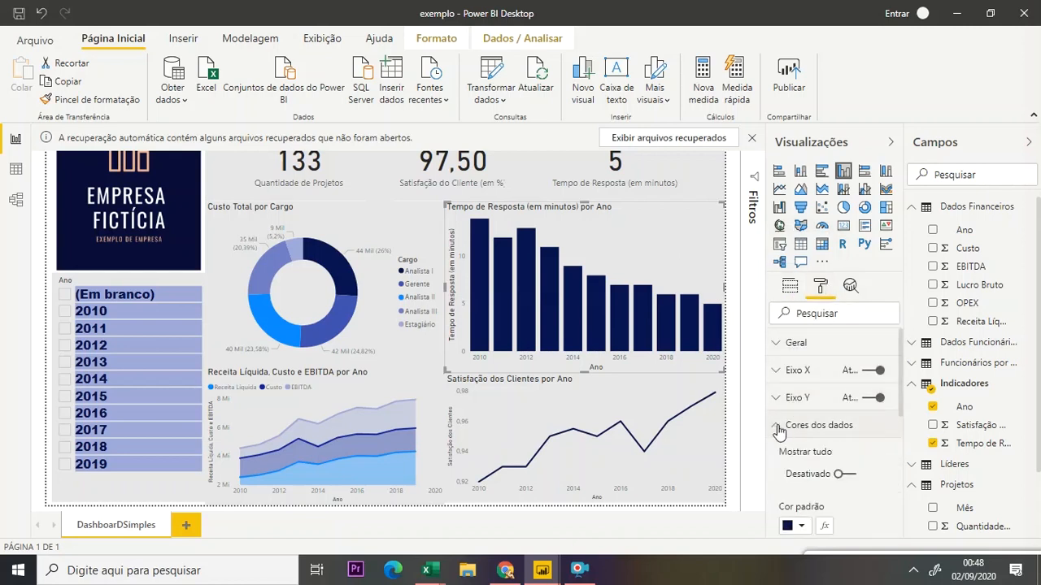
{"action": "left_click_drag", "start_coordinate": [901, 373], "coordinate": [899, 410]}
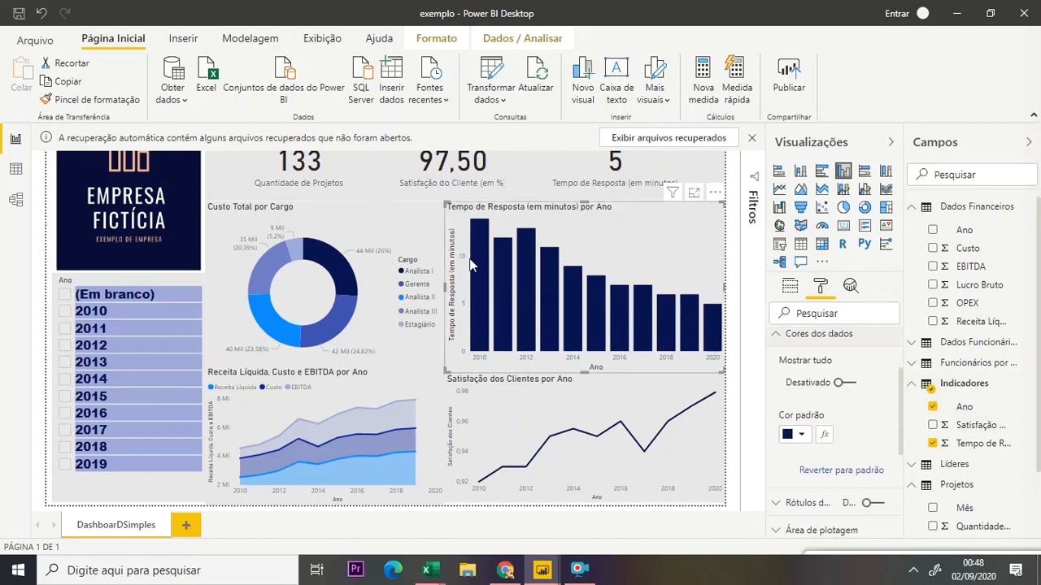
{"action": "left_click", "coordinate": [774, 335]}
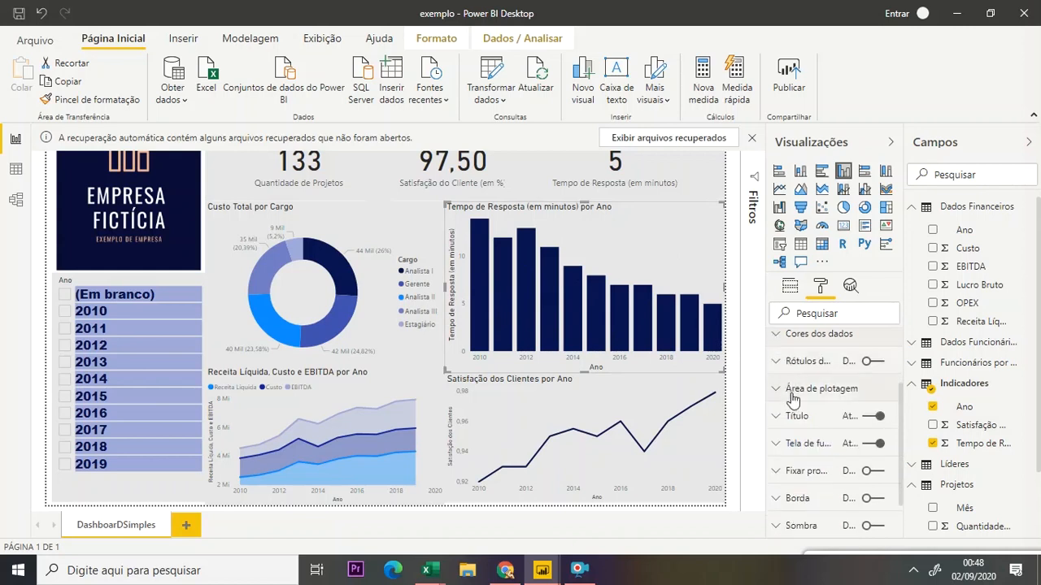
{"action": "left_click", "coordinate": [777, 444]}
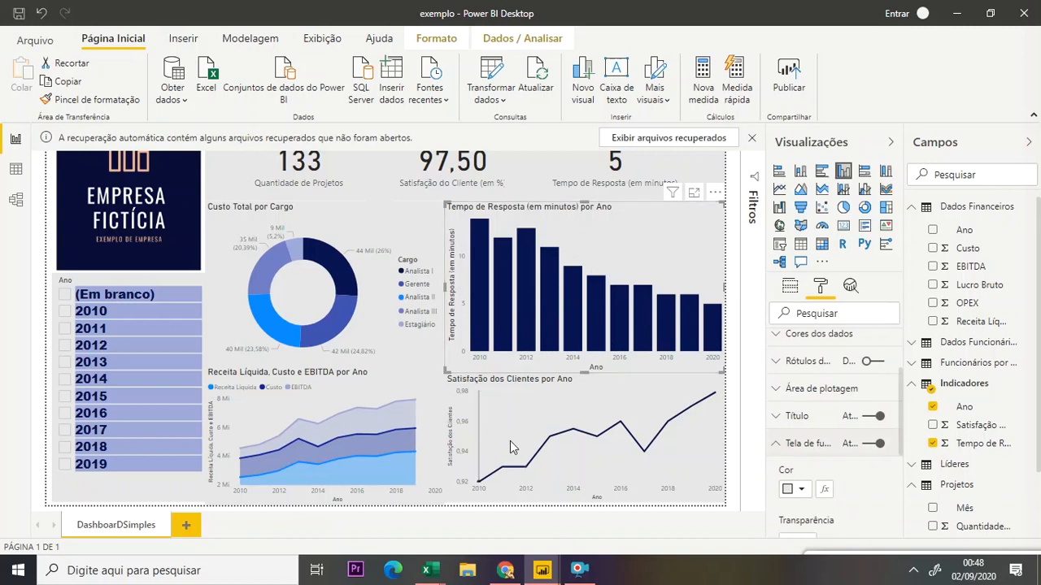
{"action": "left_click", "coordinate": [392, 391]}
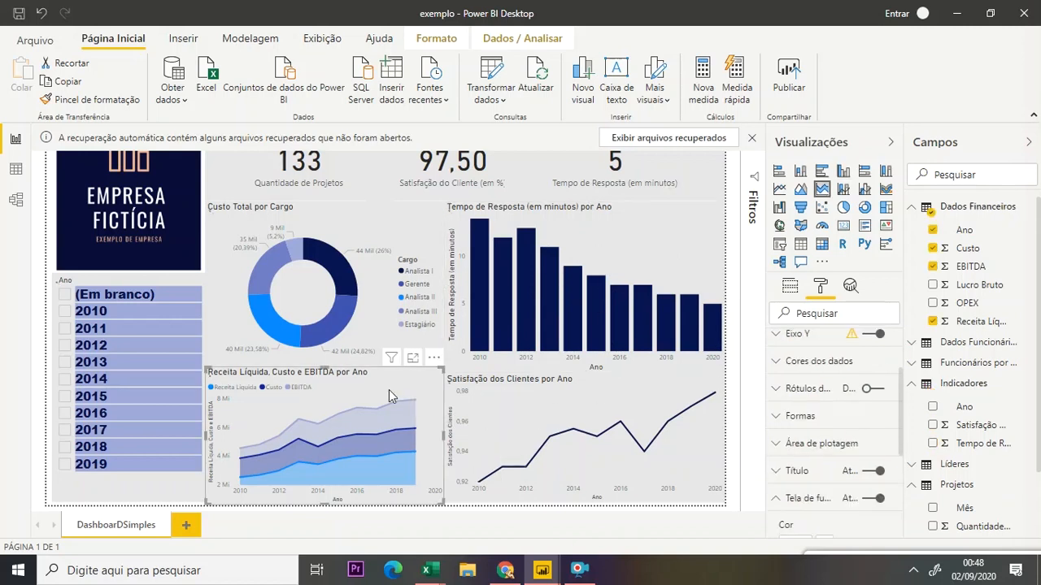
{"action": "left_click", "coordinate": [776, 361]}
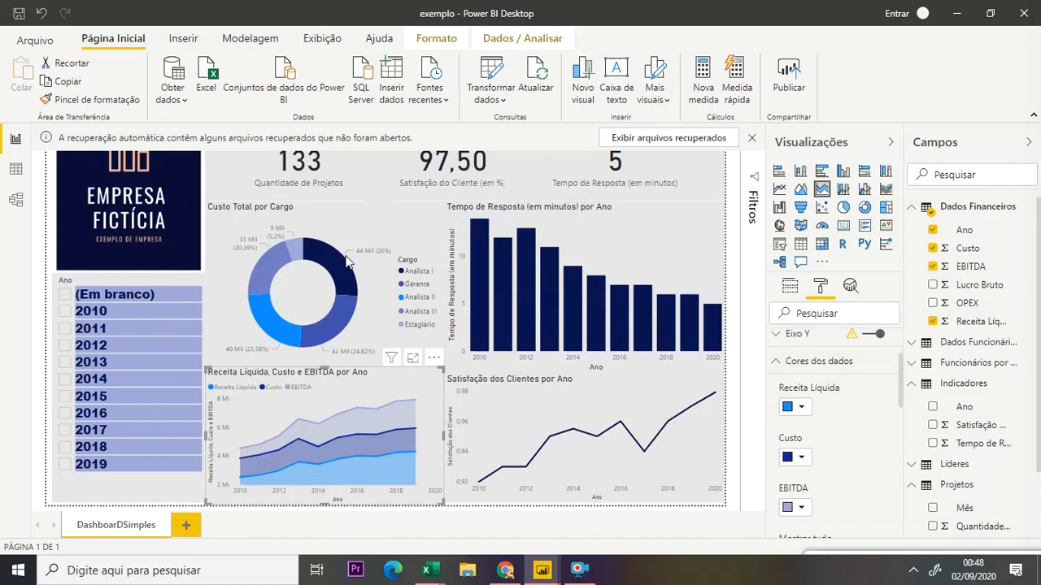
Step: Set the inner radius of the Custo Total por Cargo donut chart to 51
{"action": "left_click", "coordinate": [347, 297]}
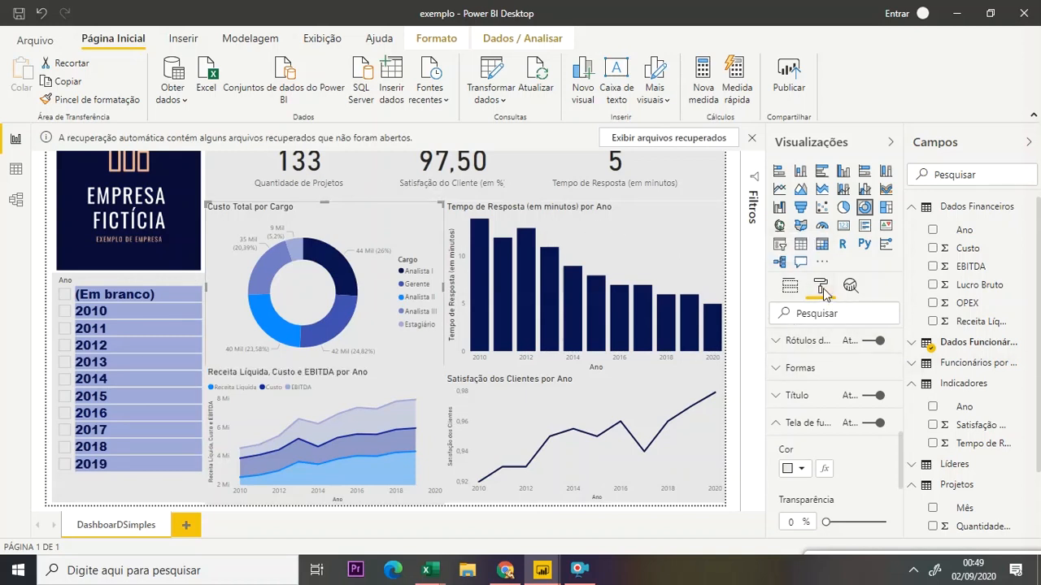
{"action": "left_click", "coordinate": [774, 425]}
{"action": "left_click", "coordinate": [774, 368]}
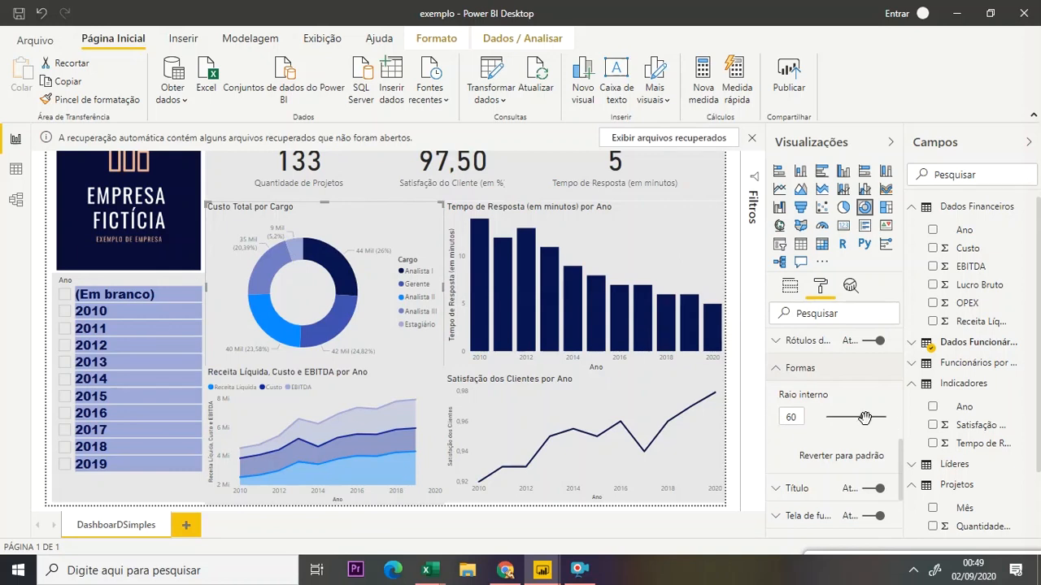
{"action": "mouse_move", "coordinate": [864, 417]}
{"action": "left_mouse_down"}
{"action": "mouse_move", "coordinate": [849, 421]}
{"action": "mouse_move", "coordinate": [858, 418]}
{"action": "left_mouse_up"}
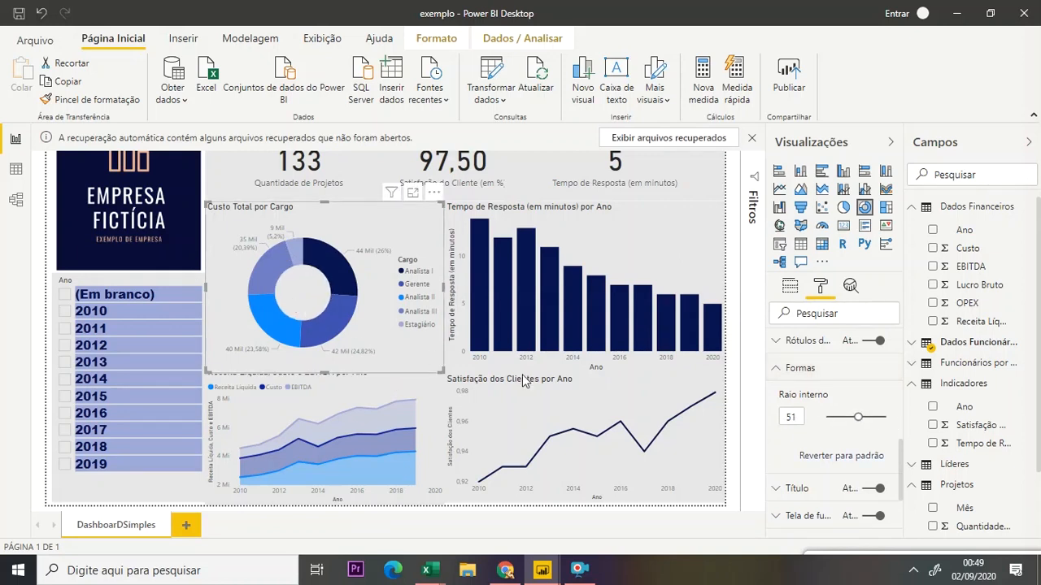
{"action": "left_click", "coordinate": [782, 370]}
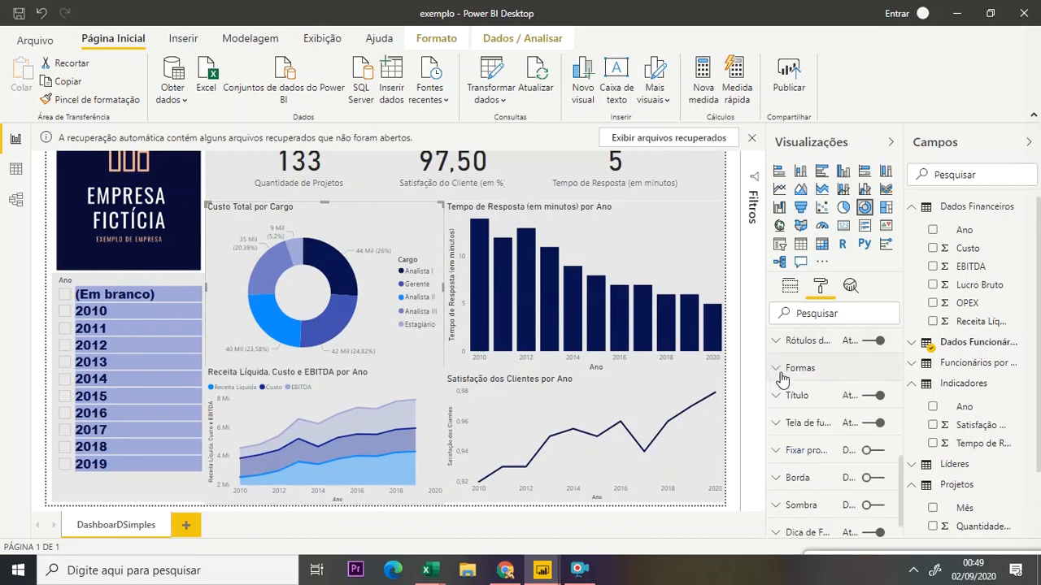
Step: Review the donut chart's data colours per Cargo and the 2019 point on the Satisfação dos Clientes line, and clear the selection
{"action": "left_click_drag", "start_coordinate": [900, 475], "coordinate": [892, 393]}
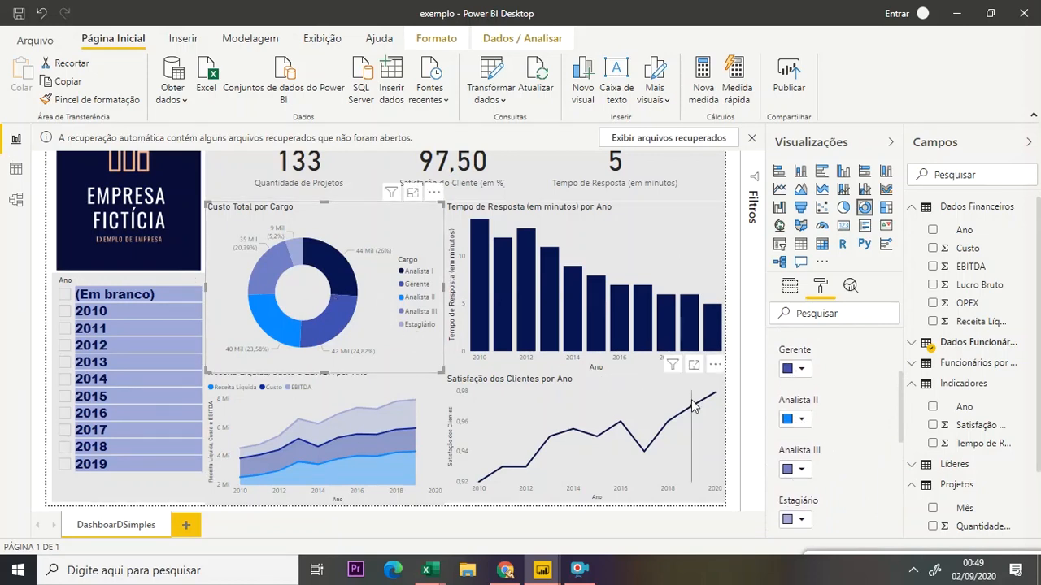
{"action": "mouse_move", "coordinate": [692, 407]}
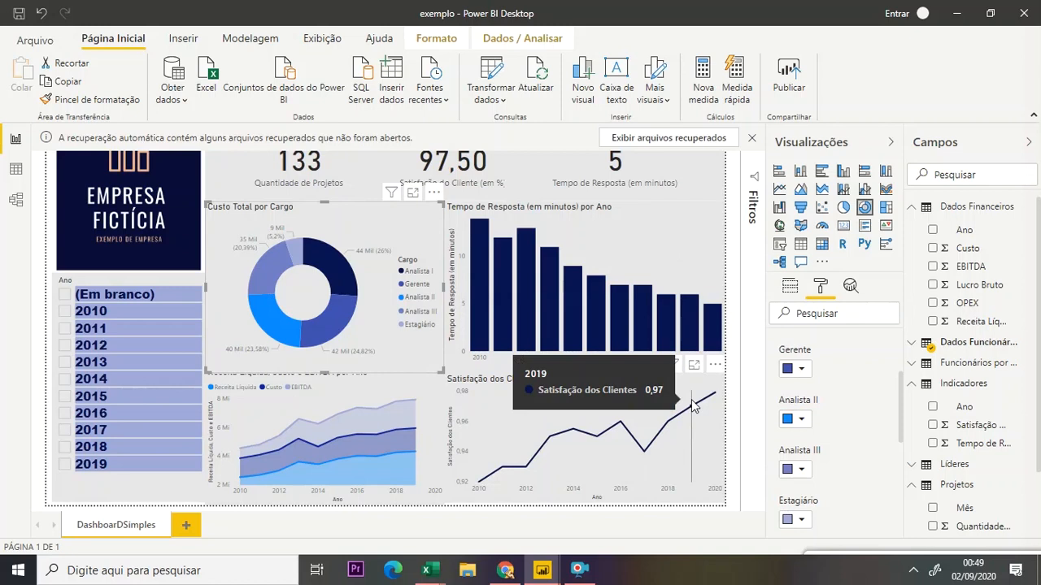
{"action": "left_click", "coordinate": [735, 238]}
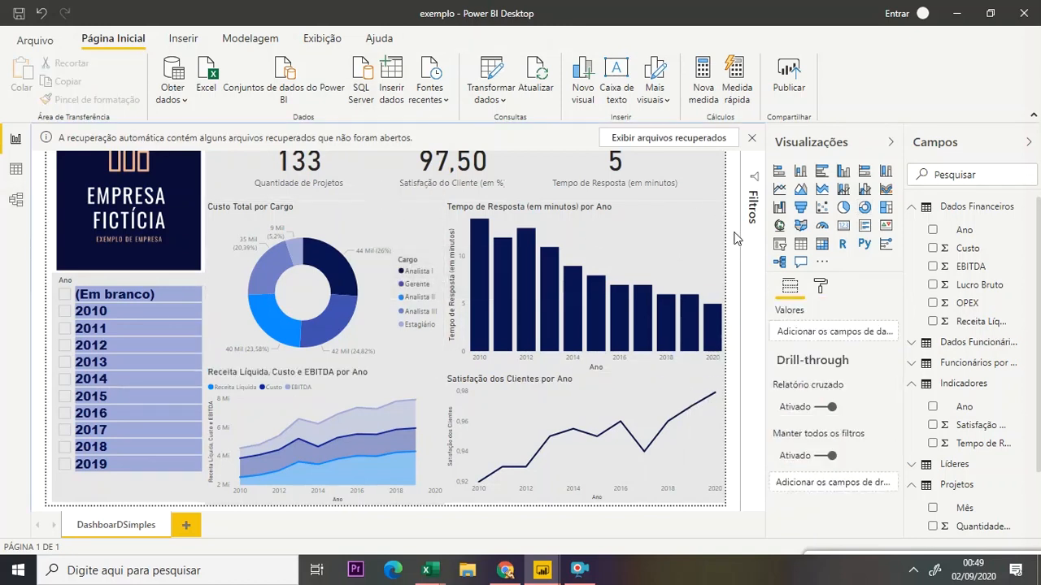